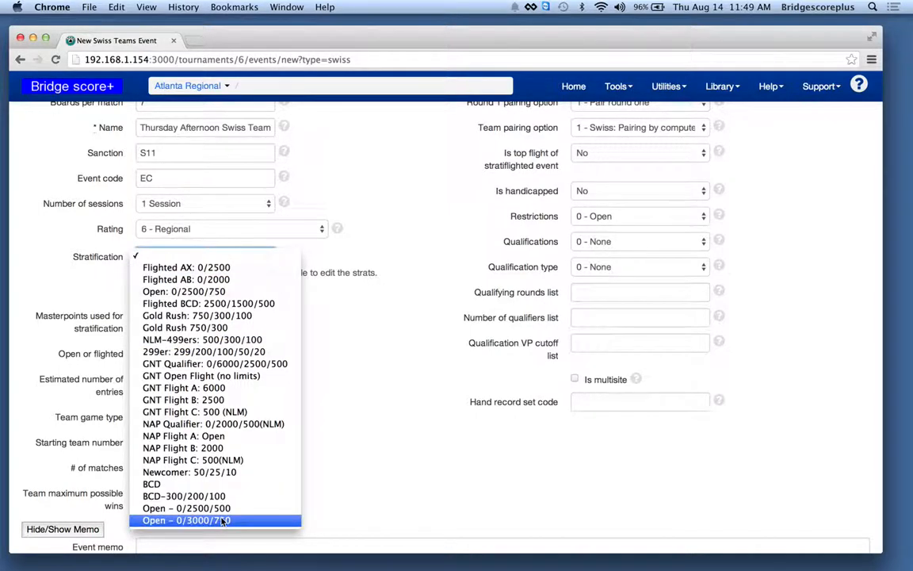
- Set the new Swiss Teams event's stratification to Open – 0/3000/750 and create the event
click(225, 520)
scroll(309, 309, down, 5)
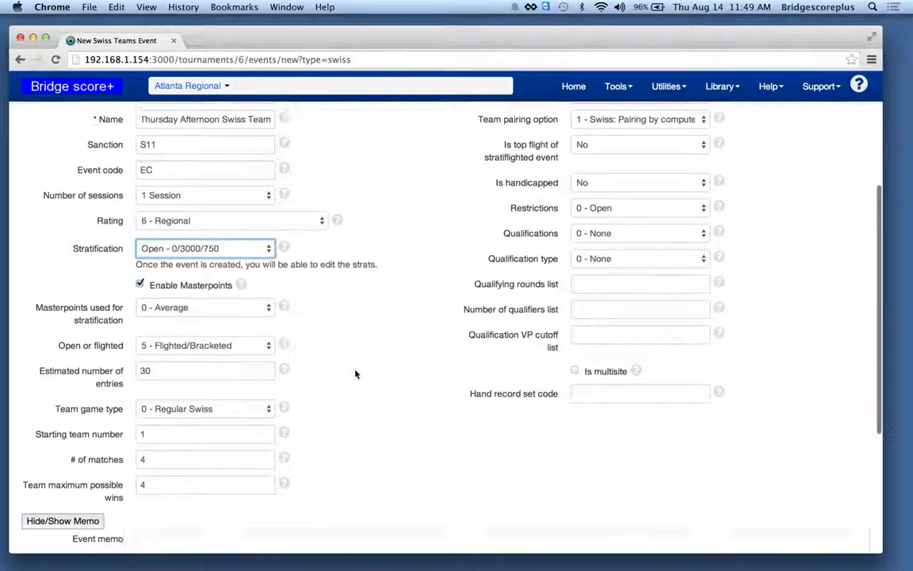
click(172, 519)
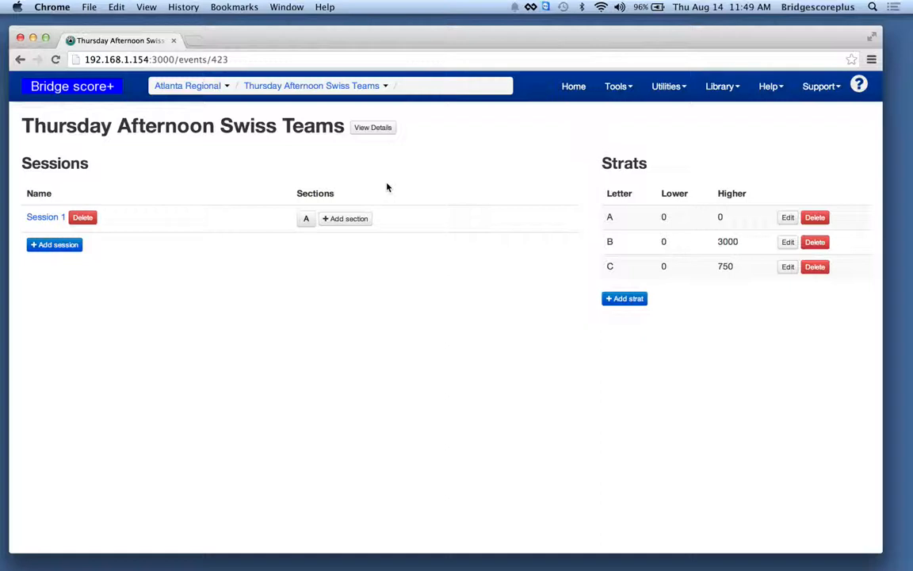
- Add 15 teams plus one more to section A's names list and fill the missing names with random team sizes
click(306, 219)
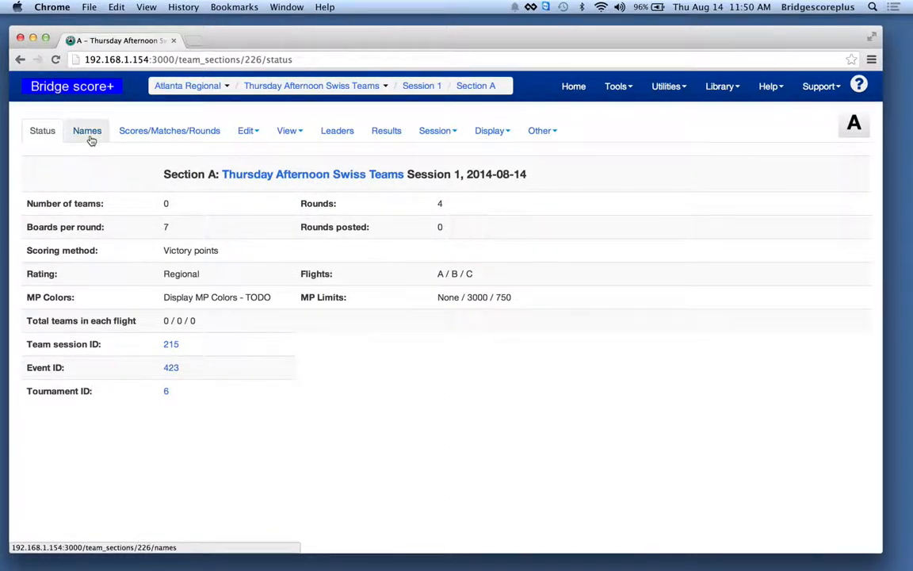
click(88, 133)
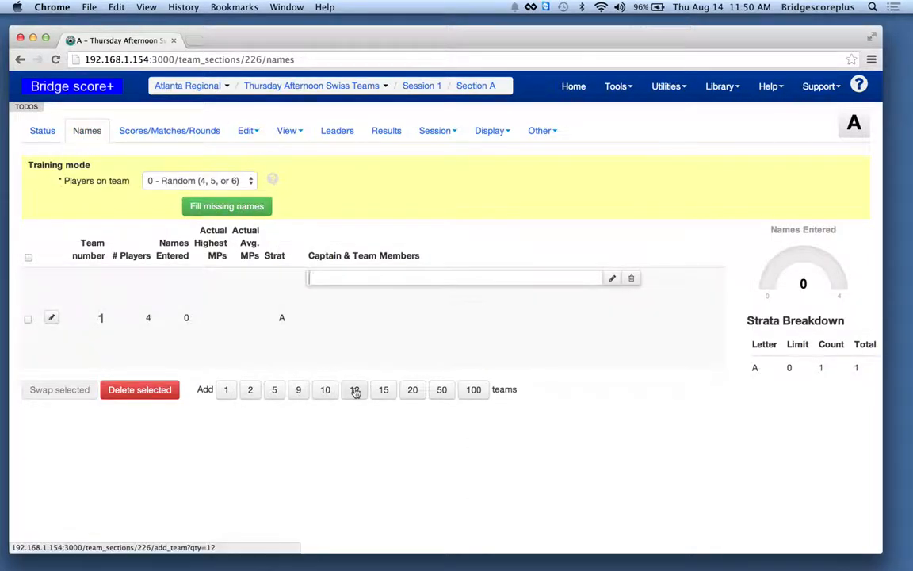
click(383, 393)
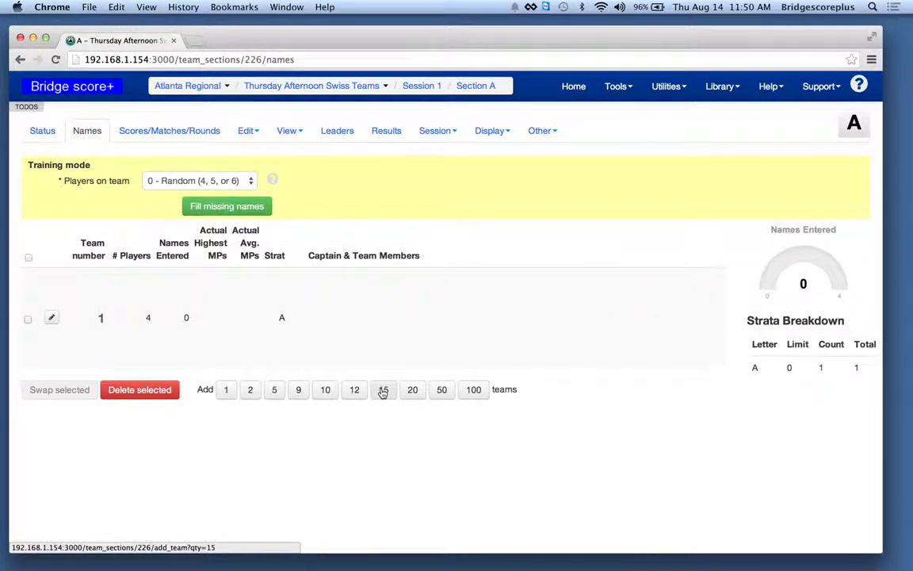
scroll(383, 392, down, 3)
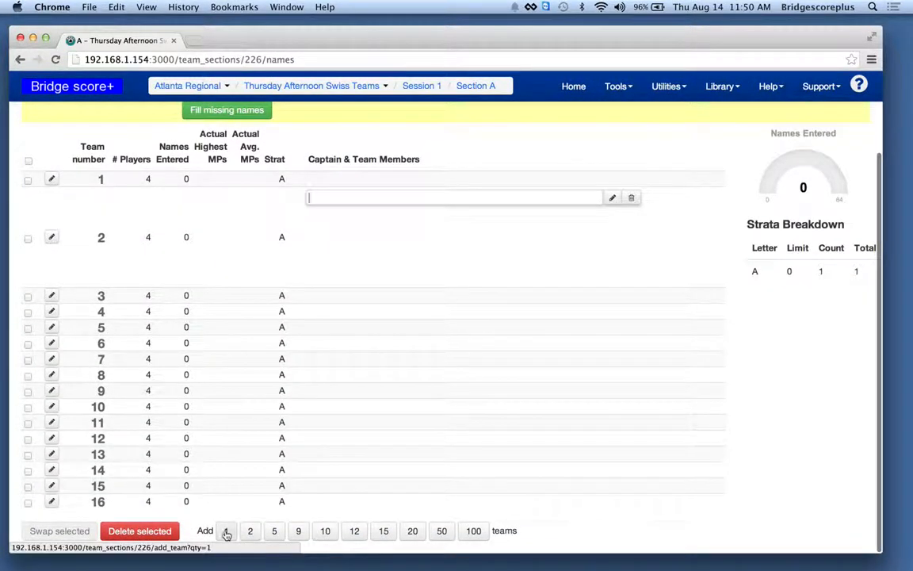
click(226, 531)
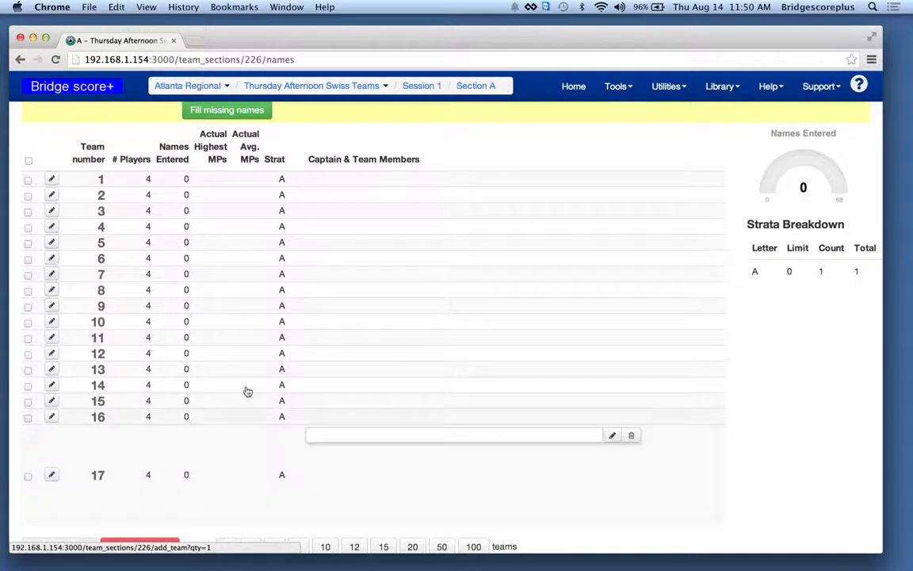
scroll(246, 391, up, 3)
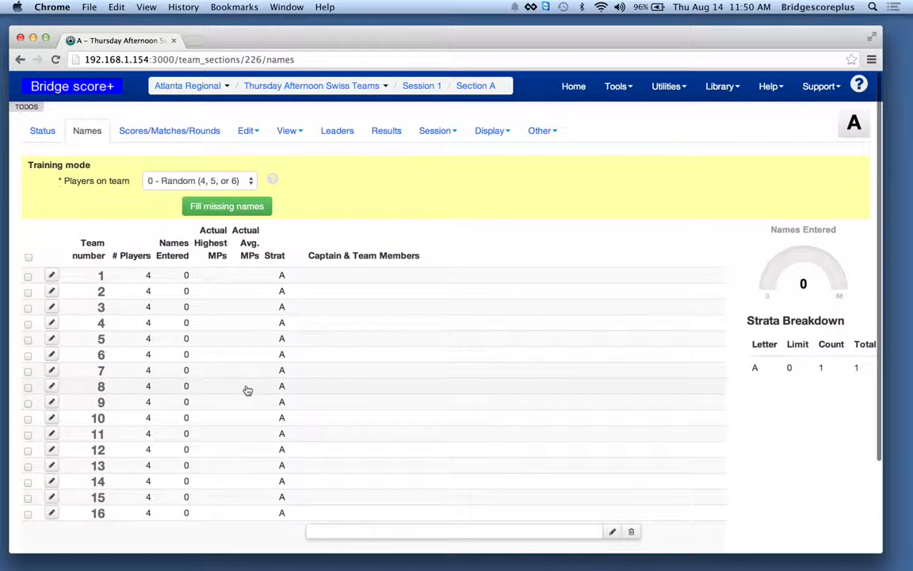
click(208, 208)
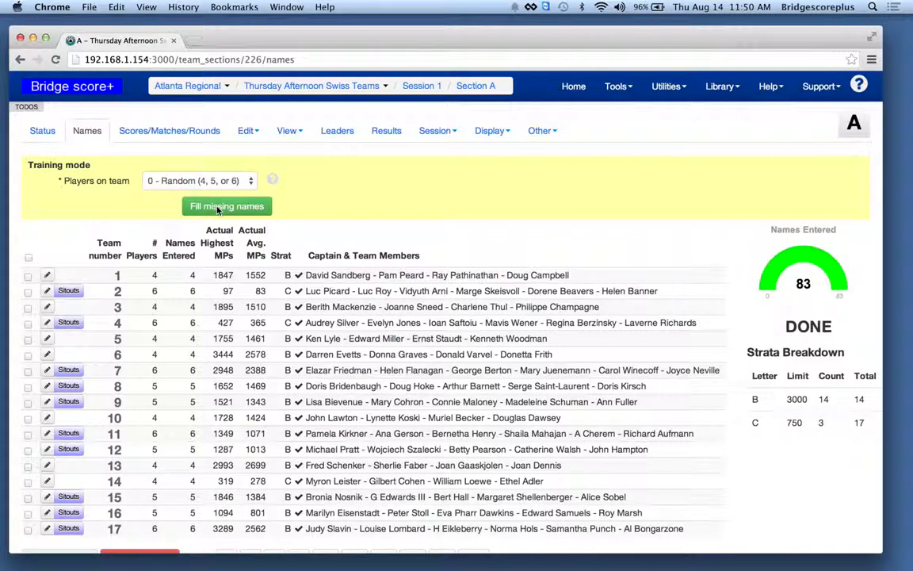
- Replace team 7's captain with the suggested Clearwater Bch, FL player who has 74531.56 MPs
click(323, 374)
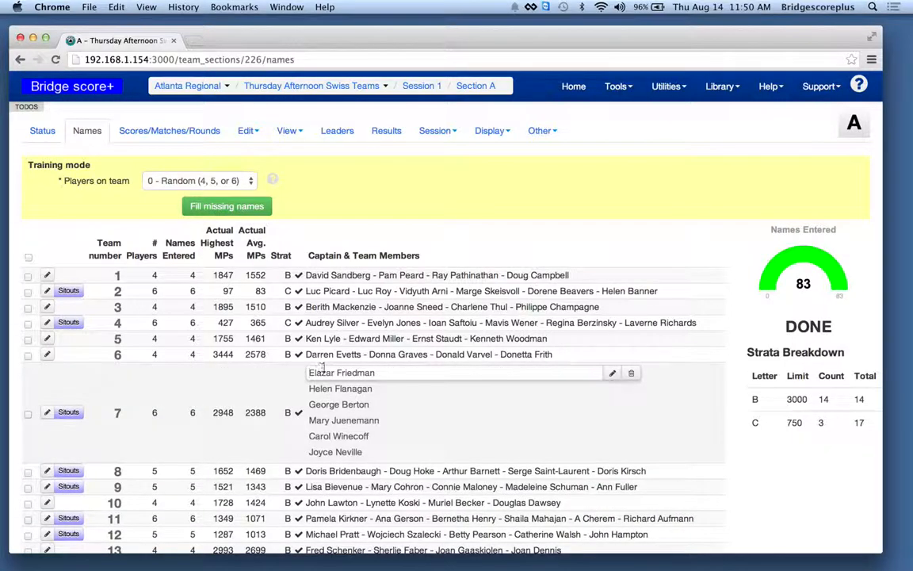
drag(307, 372, 285, 366)
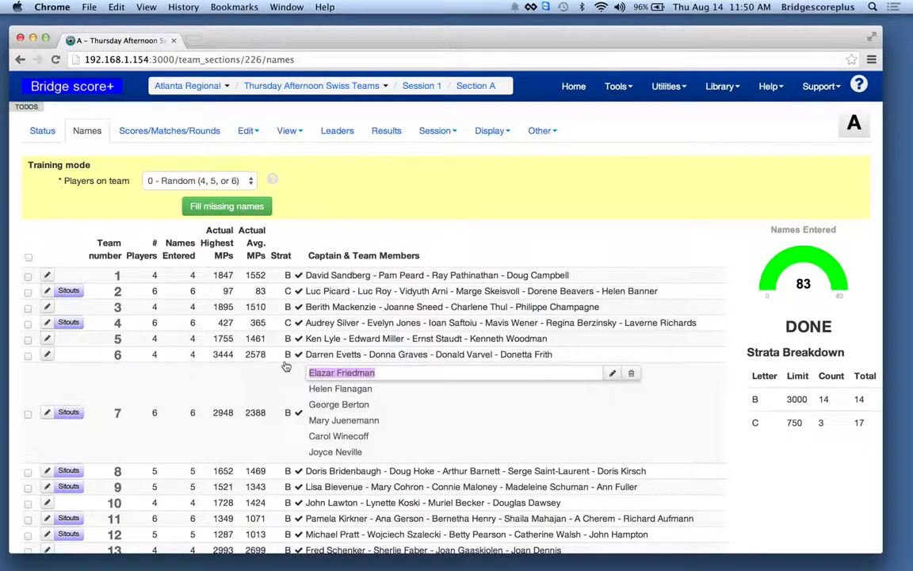
text(J)
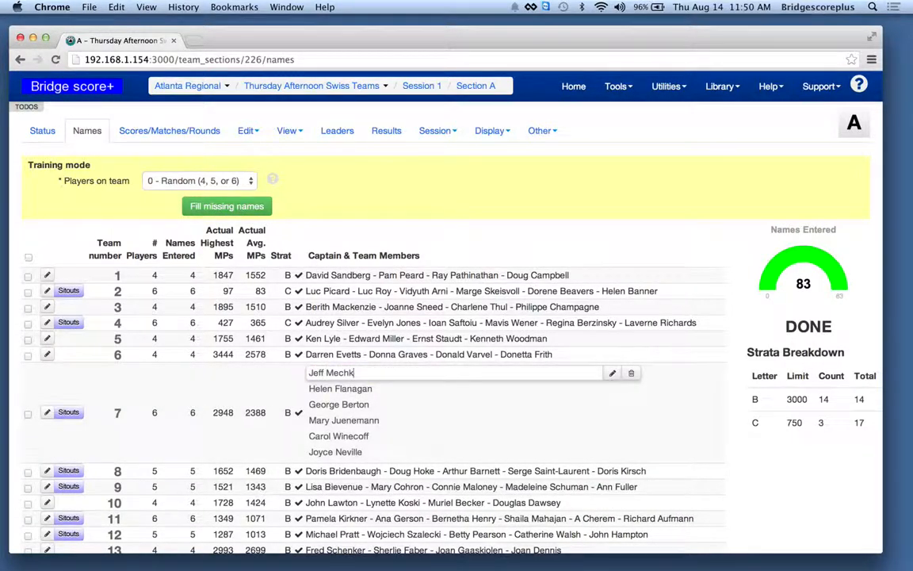
text(eff Mechk)
key(BackSpace)
key(BackSpace)
text(kstr)
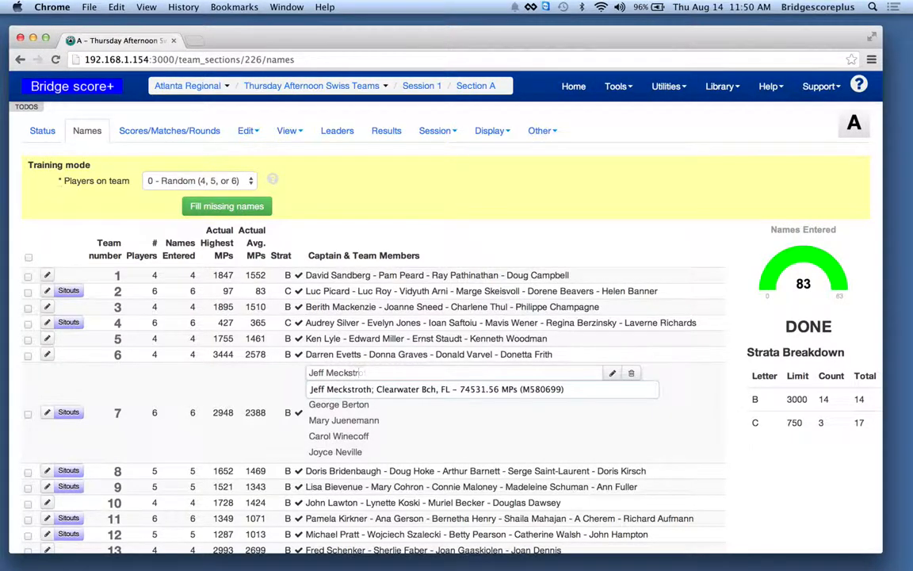
key(Down)
key(Return)
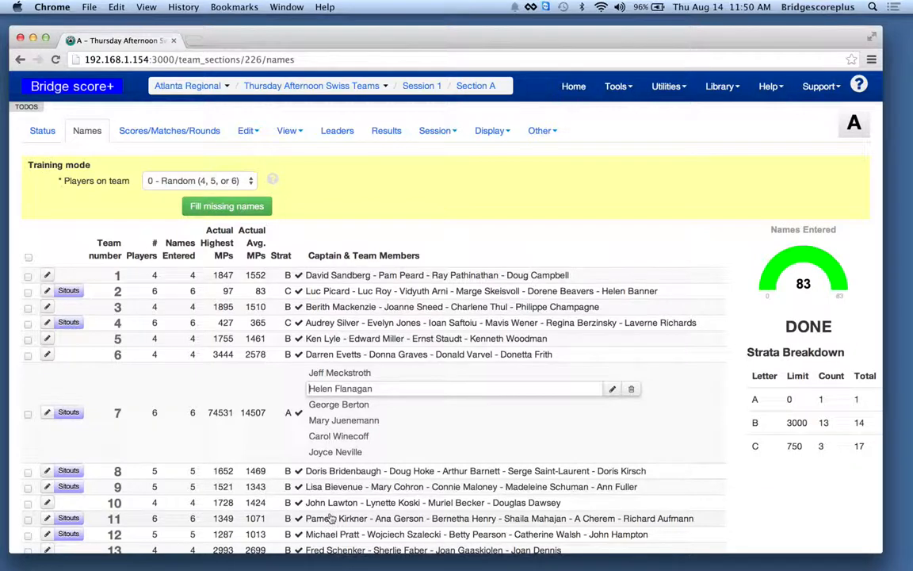
- Replace team 11's captain with the suggested Clearwater Bch, FL player who has 62430.63 MPs
click(306, 518)
drag(369, 436, 269, 428)
text(Eri)
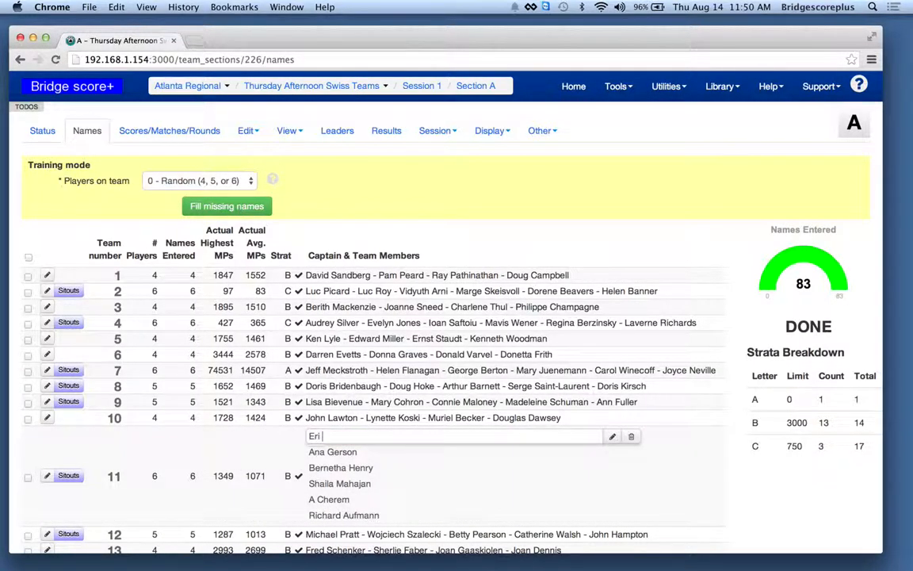
text(c Rod)
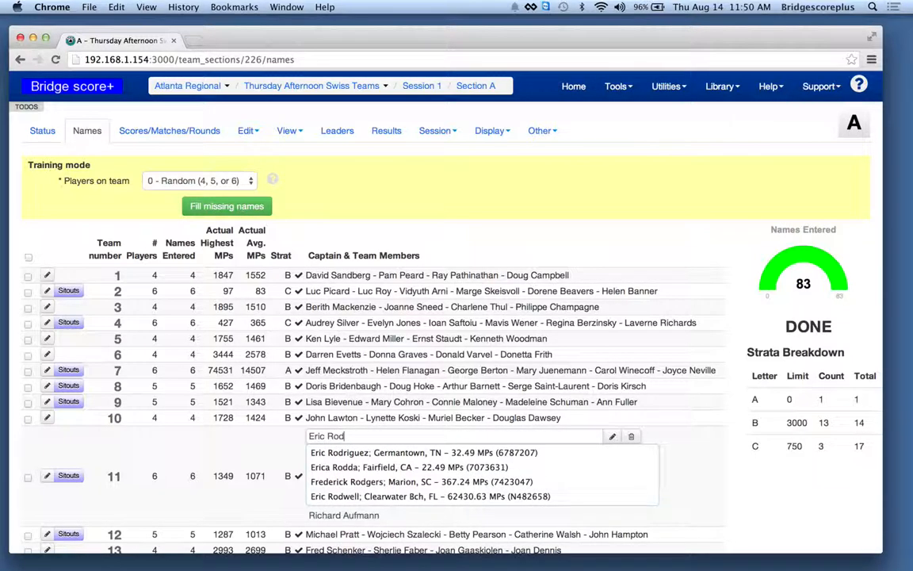
text(w)
key(Down)
key(Return)
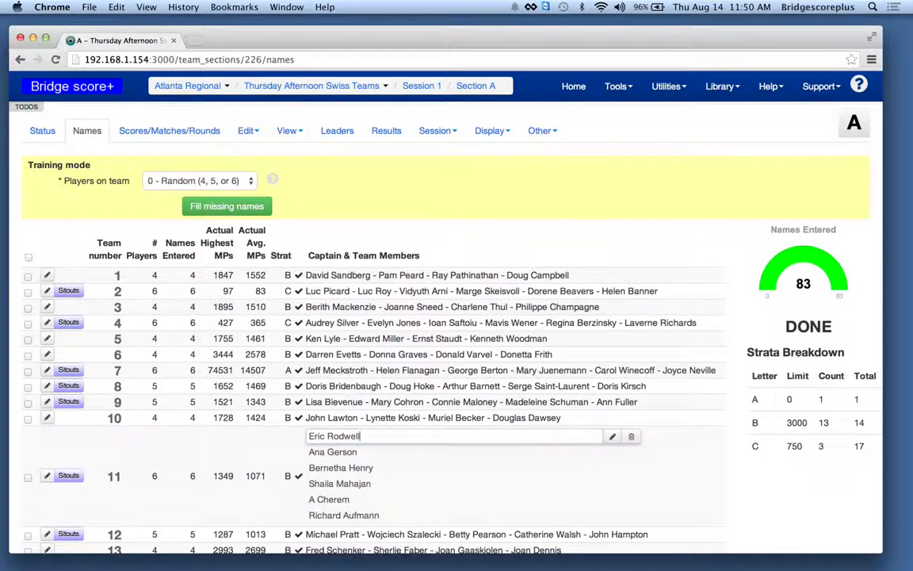
- Try to replace the third member of team 16 with another player's name
scroll(270, 434, down, 3)
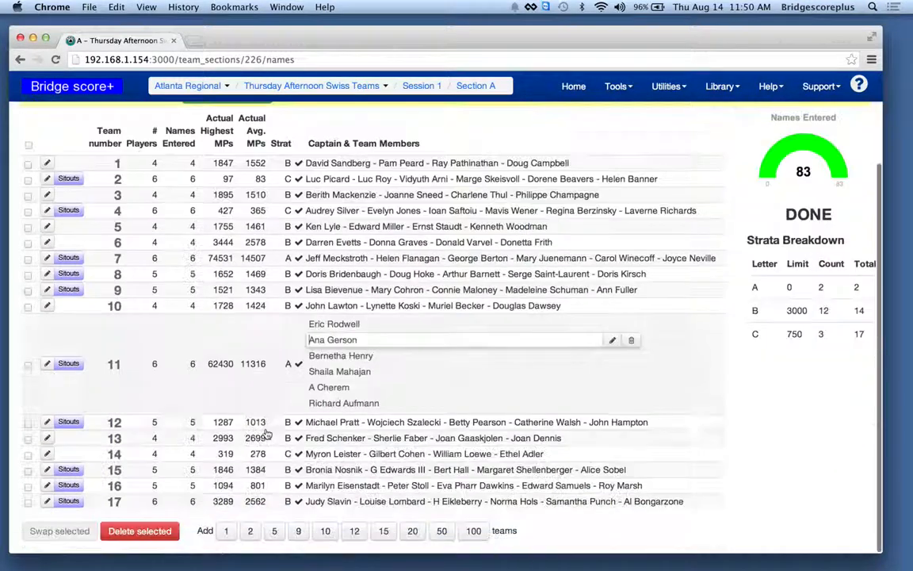
click(331, 485)
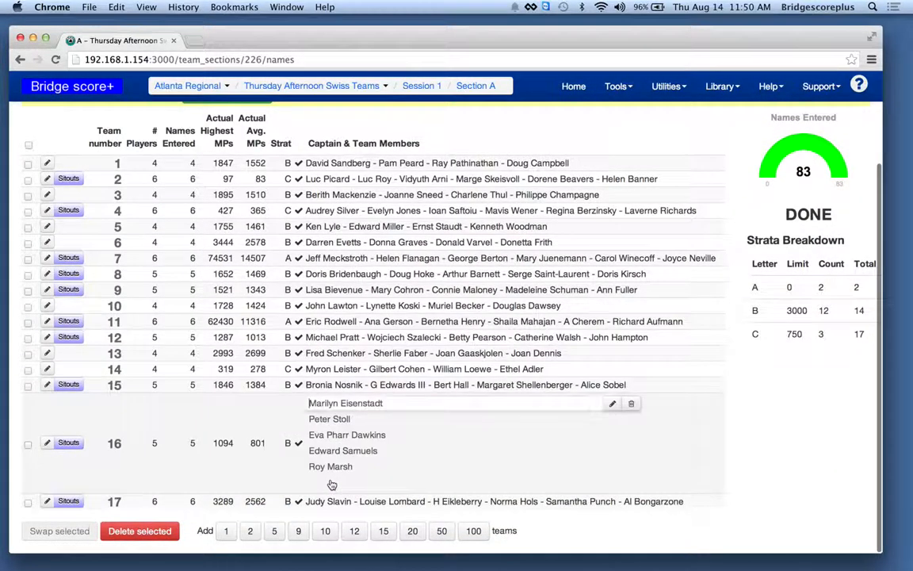
click(355, 437)
triple_click(346, 434)
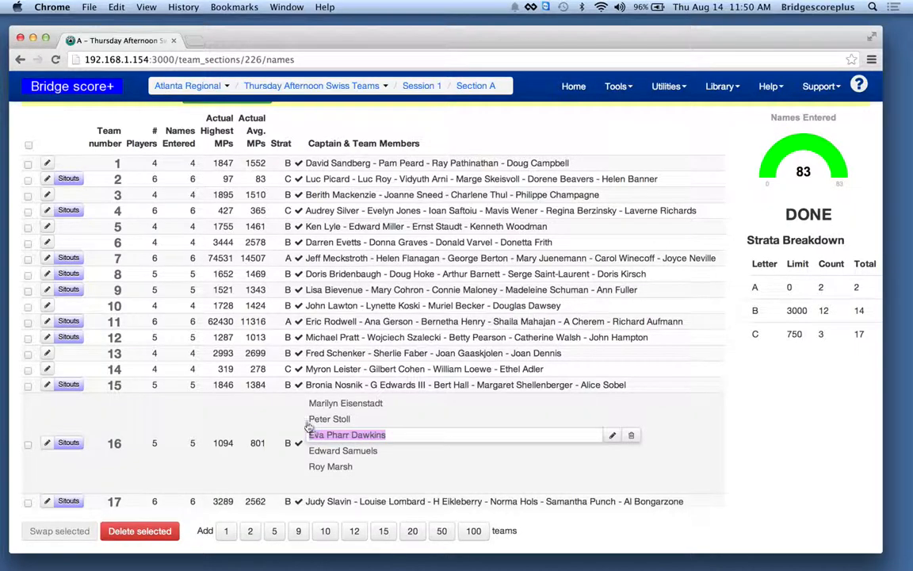
text(Mark Lair)
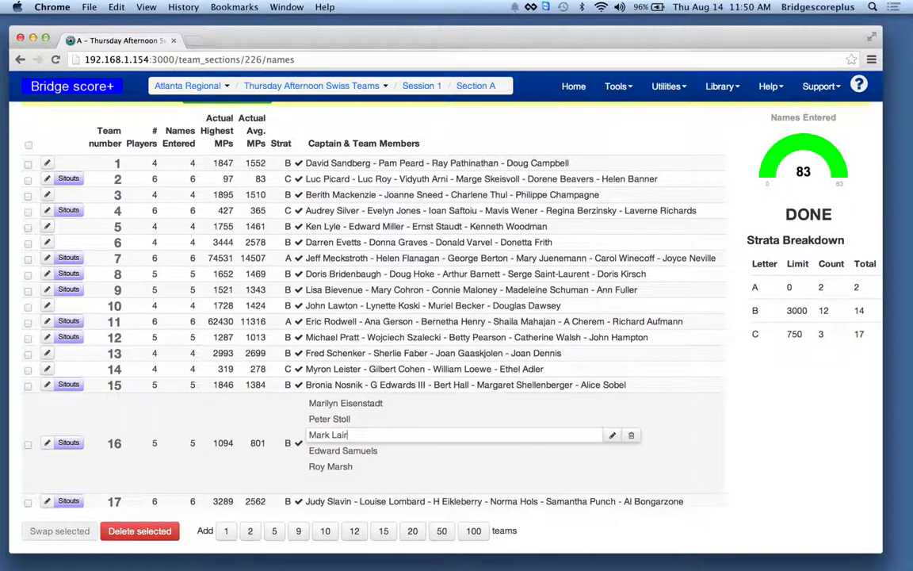
key(Tab)
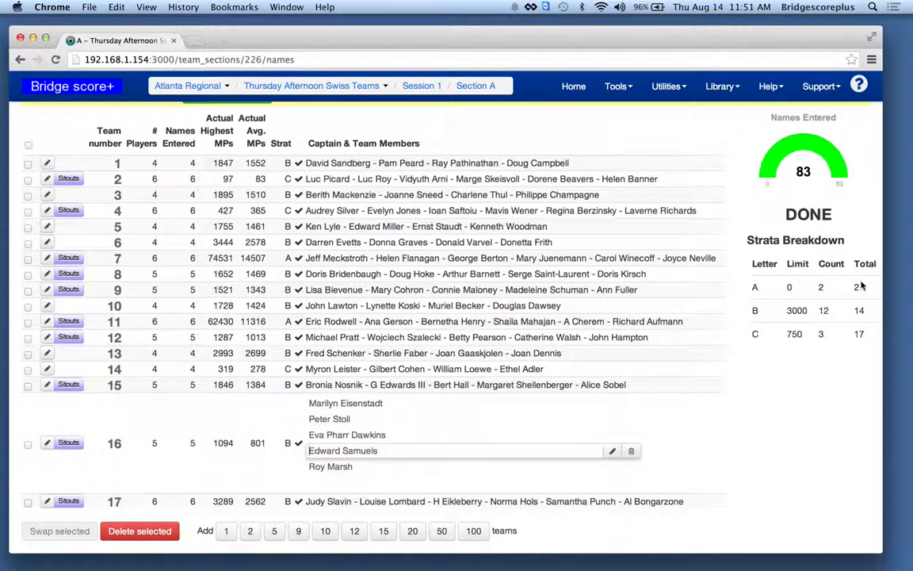
- Replace the fourth member of team 16 with the suggested player matching the entered name
triple_click(328, 452)
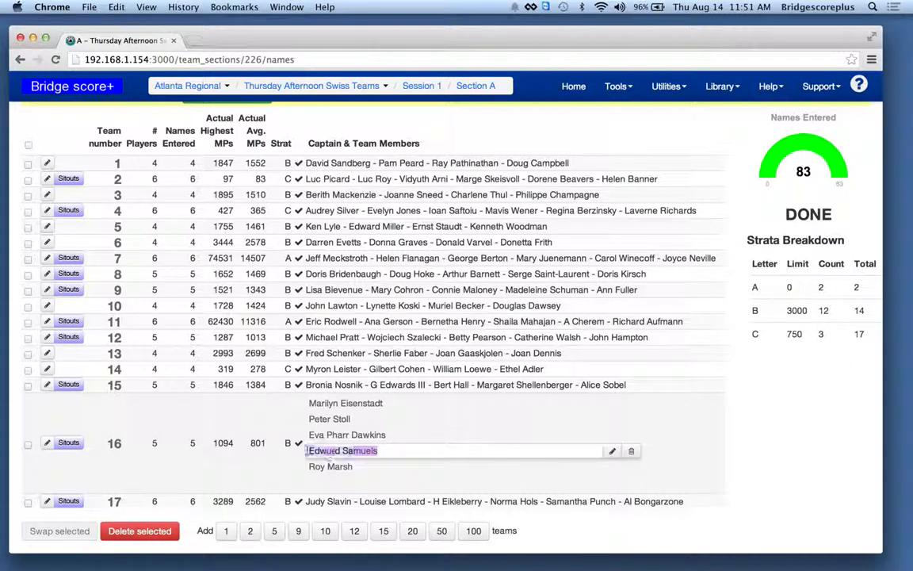
text(Mark Lair)
key(Down)
key(Return)
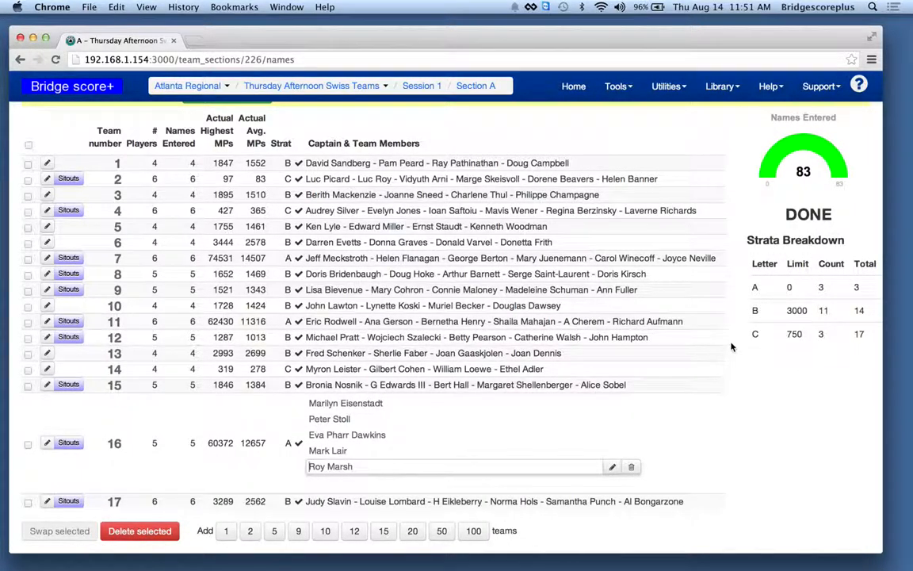
- Assign opponents to all remaining teams for round 1 on the section's scores page
scroll(432, 139, up, 3)
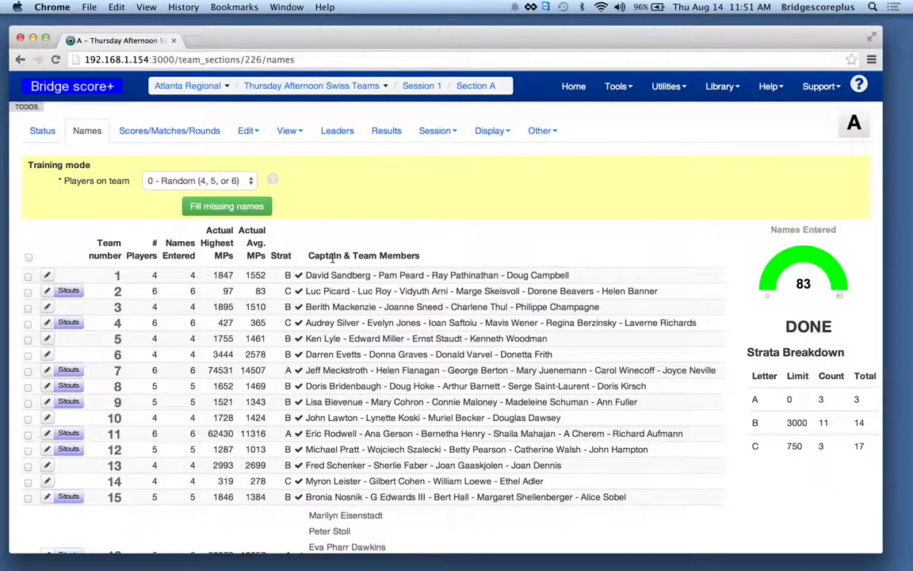
click(176, 137)
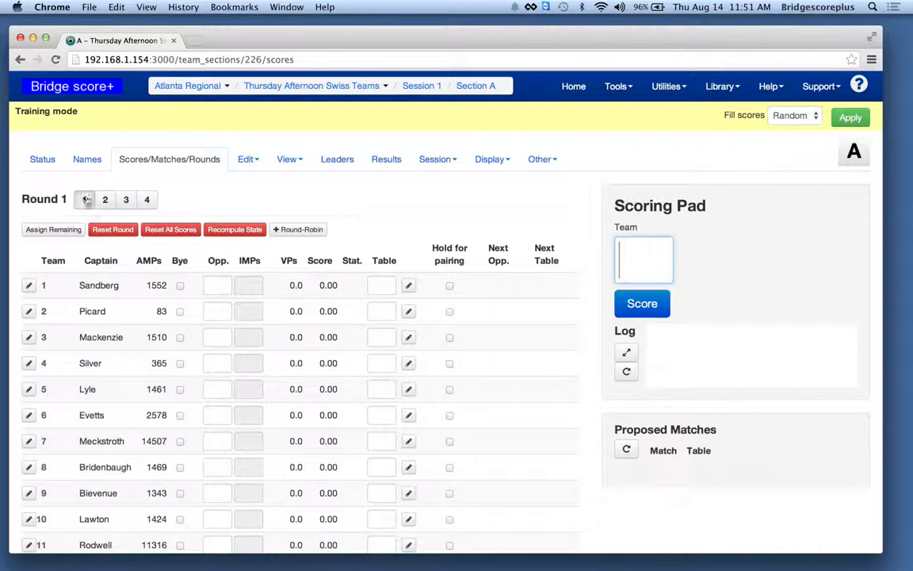
click(59, 231)
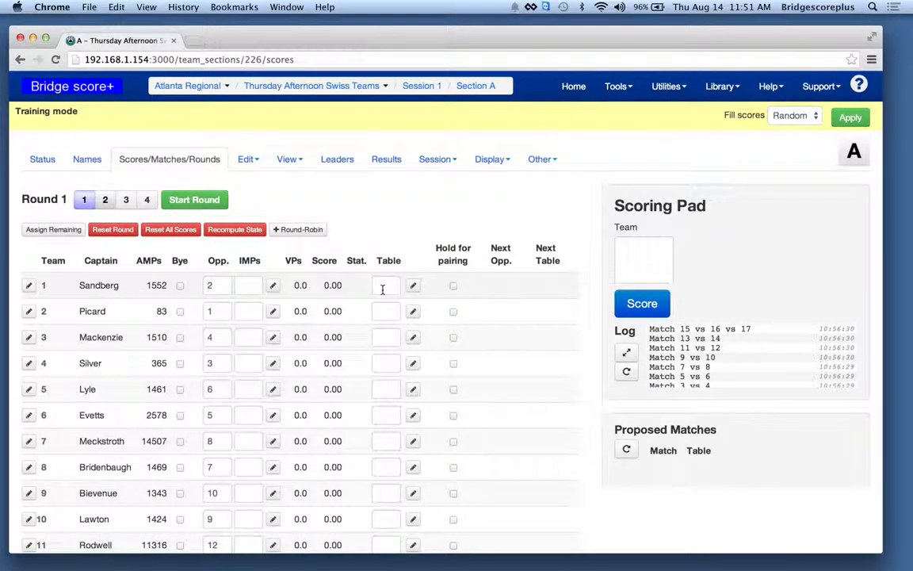
- Assign tables A1, A2, A3, A4 and A5 to teams 1, 3, 5, 7 and 9, keeping team 2 at B1
text(1)
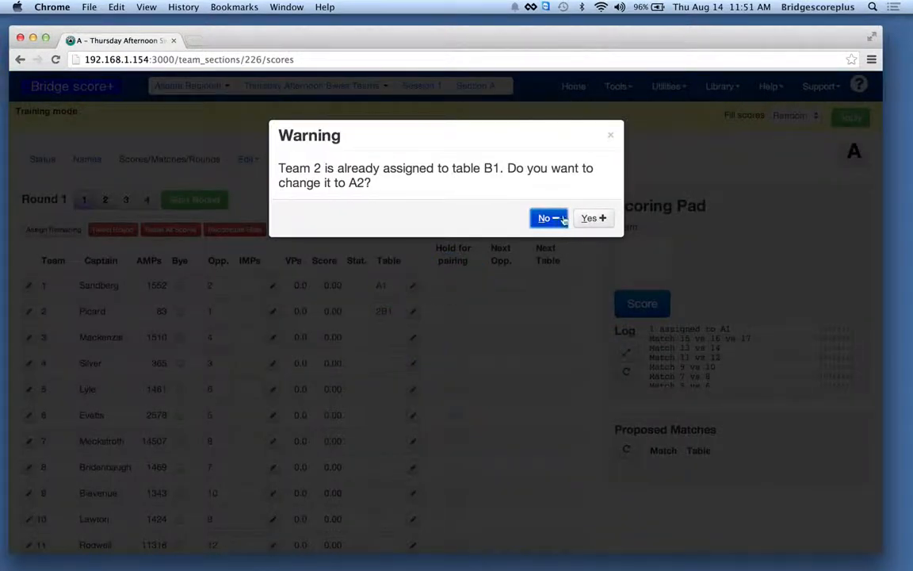
click(548, 219)
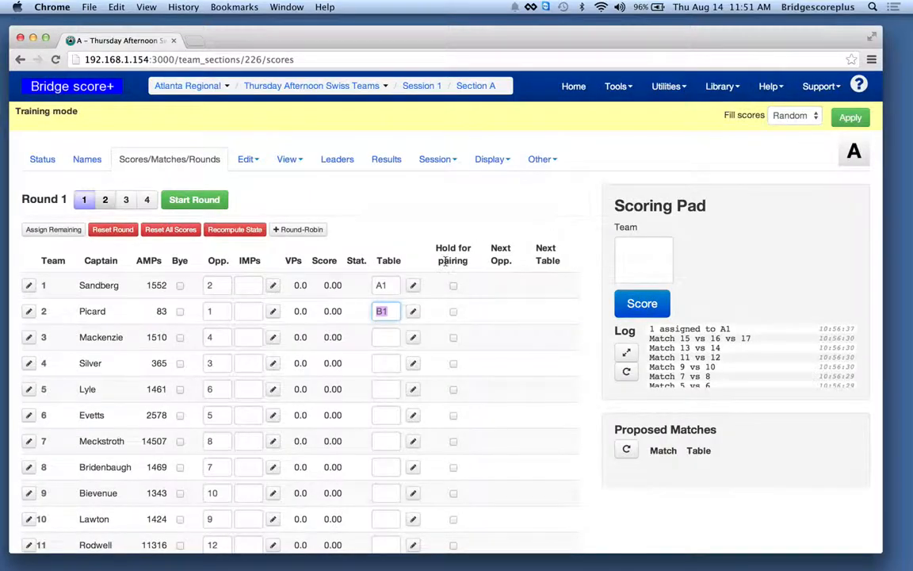
click(378, 337)
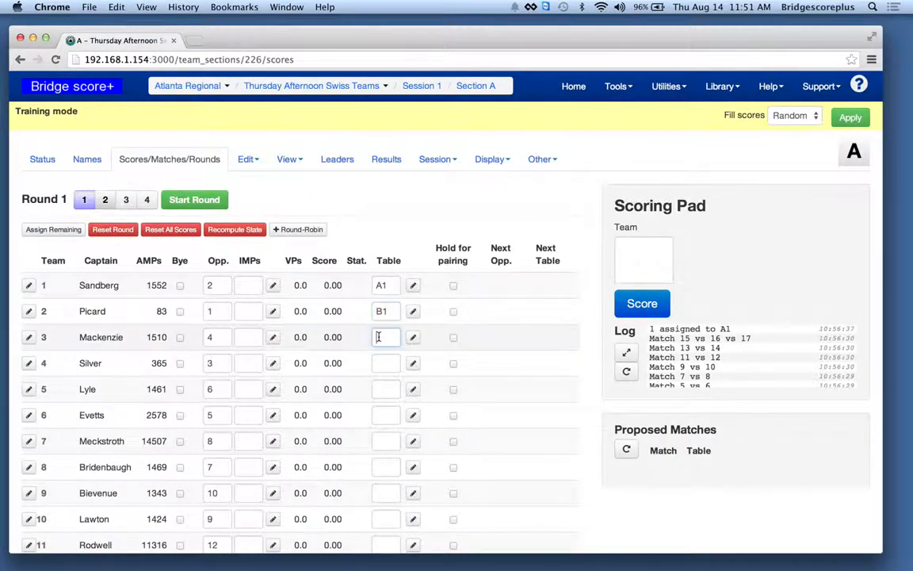
click(378, 389)
text(a3)
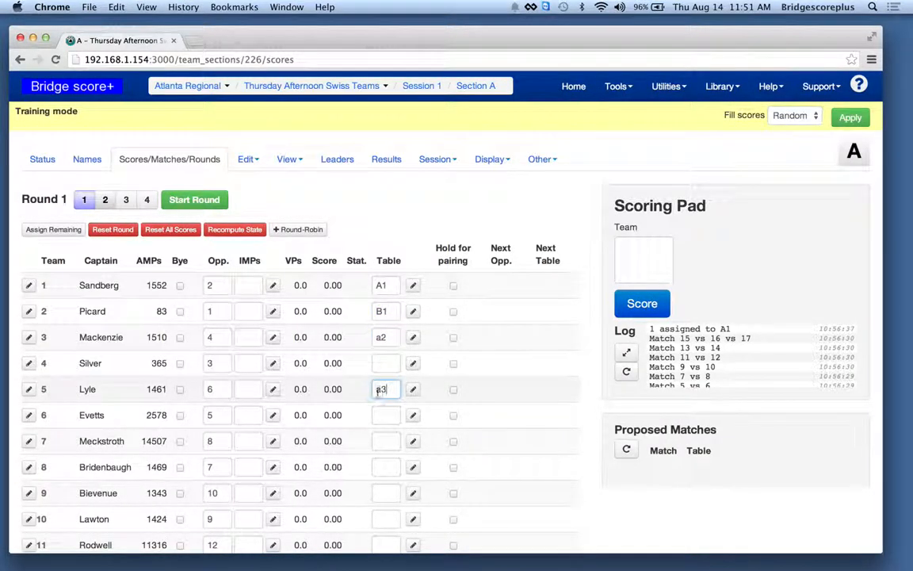
click(378, 444)
text(a4)
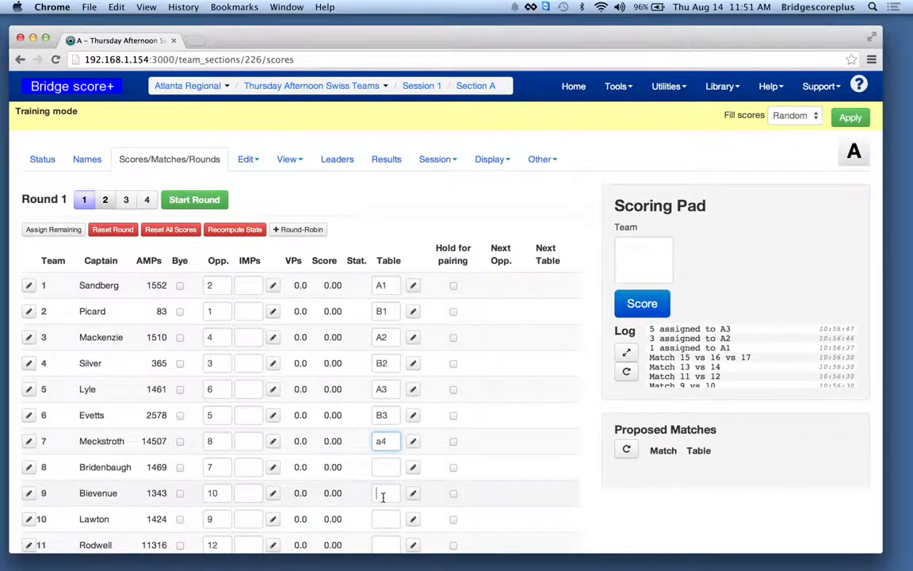
click(383, 493)
text(a5)
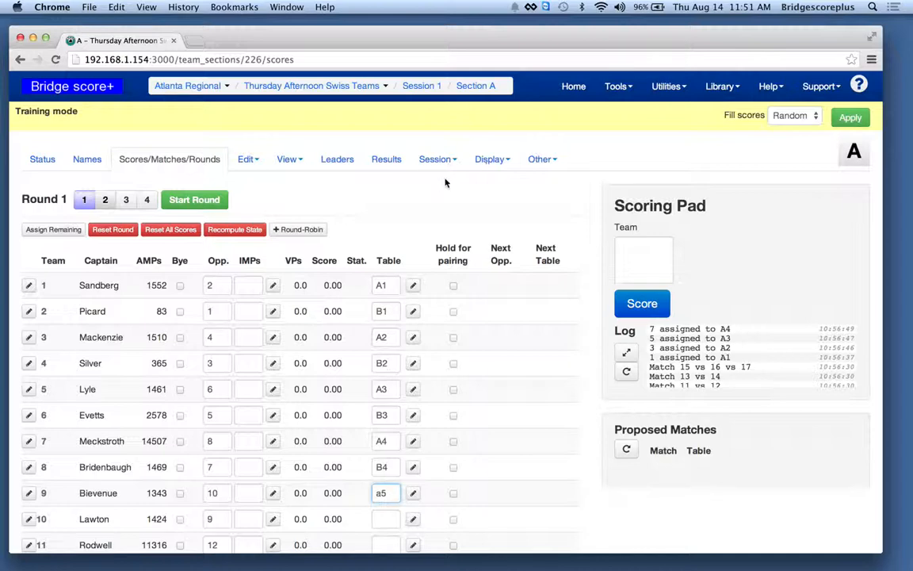
- Open the section's 4-column layout display in a new browser tab
click(492, 160)
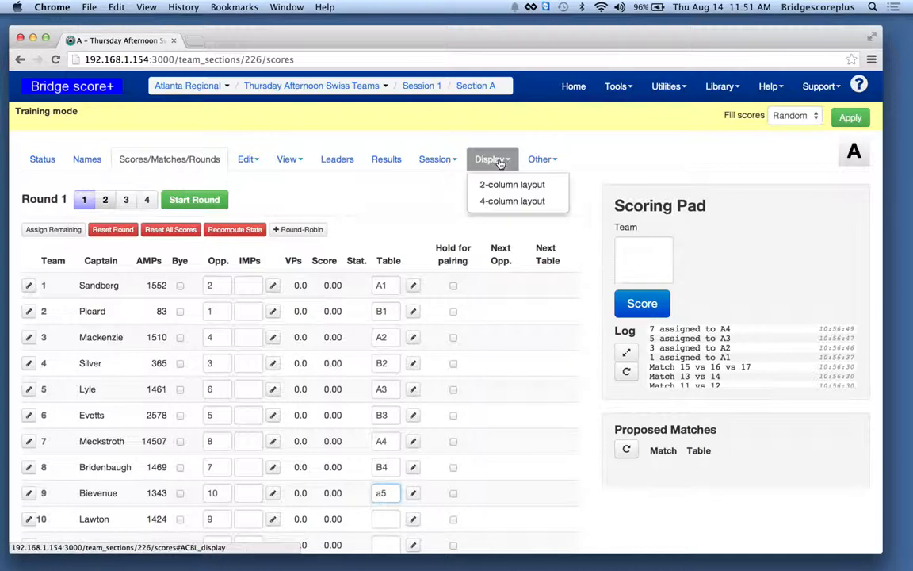
right_click(512, 201)
click(547, 201)
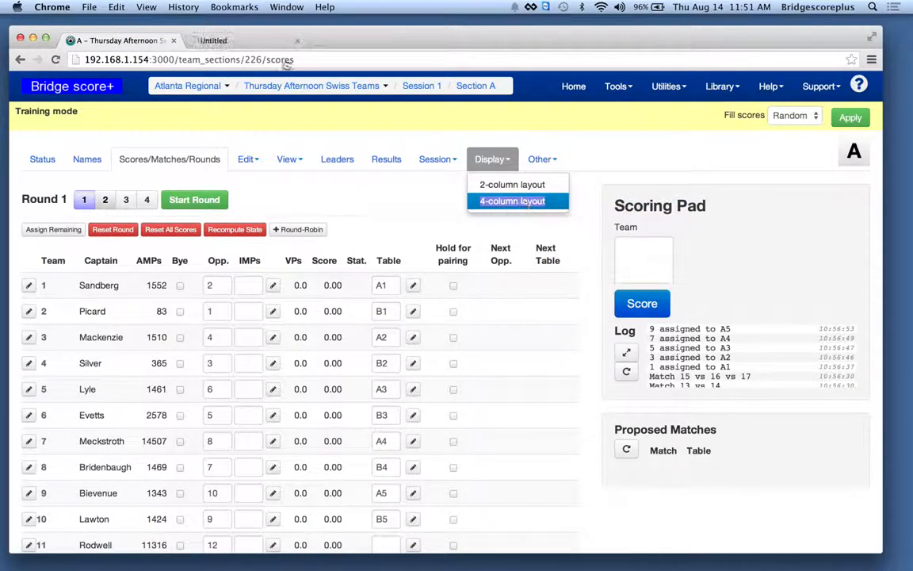
- Assign table A6 to team 11 for round 1 on the section's scores page
click(236, 44)
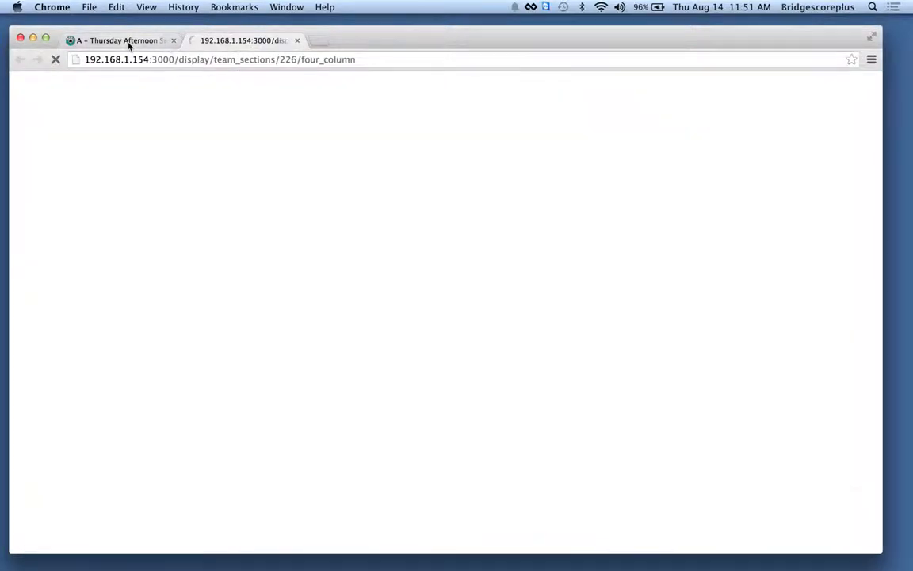
click(129, 42)
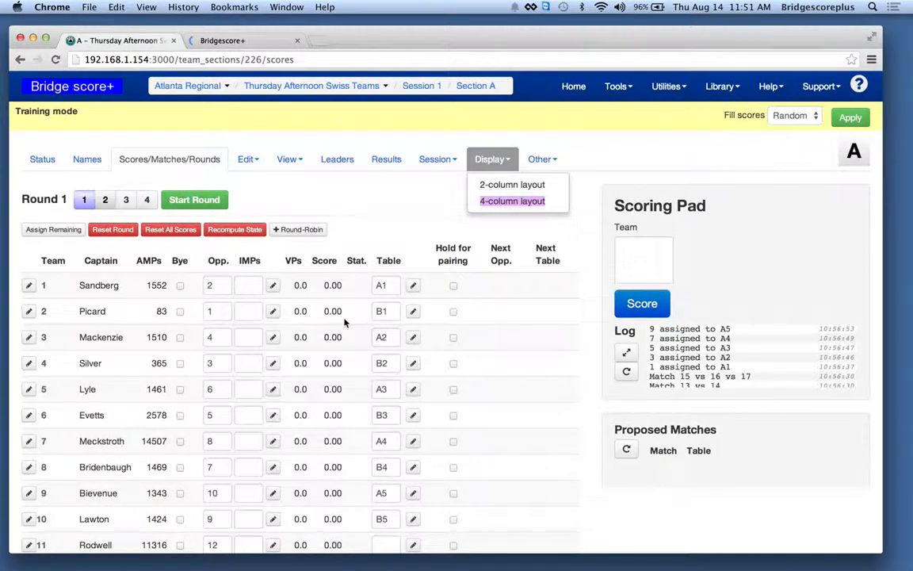
scroll(344, 322, down, 5)
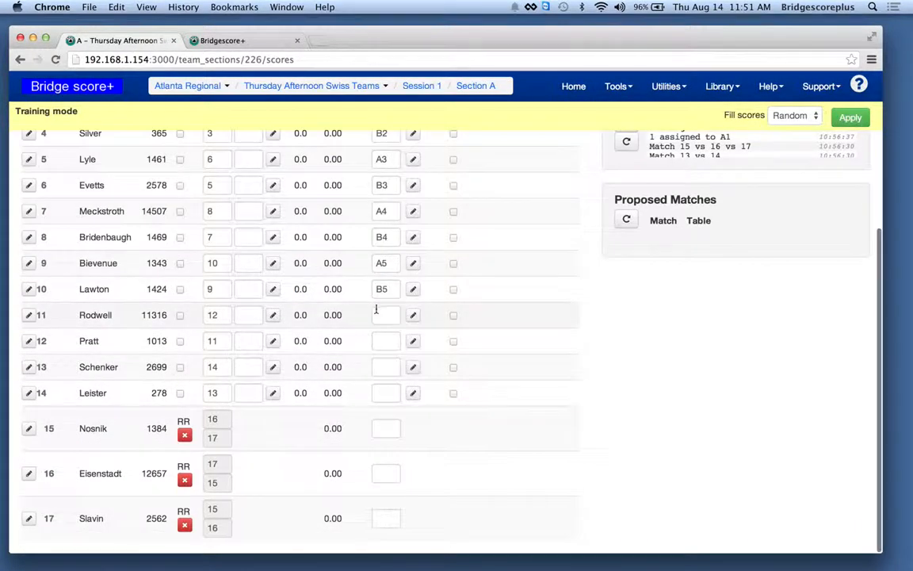
click(380, 315)
text(a6)
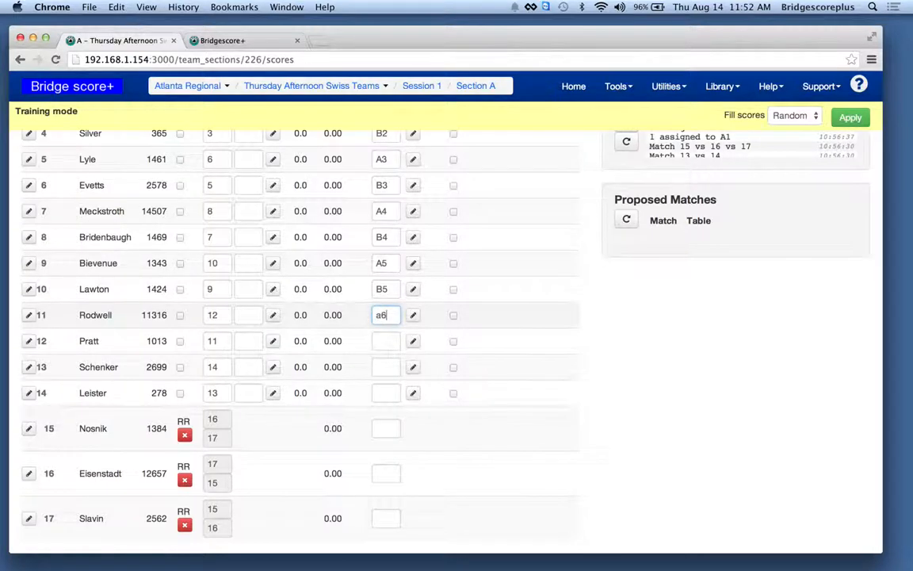
key(Return)
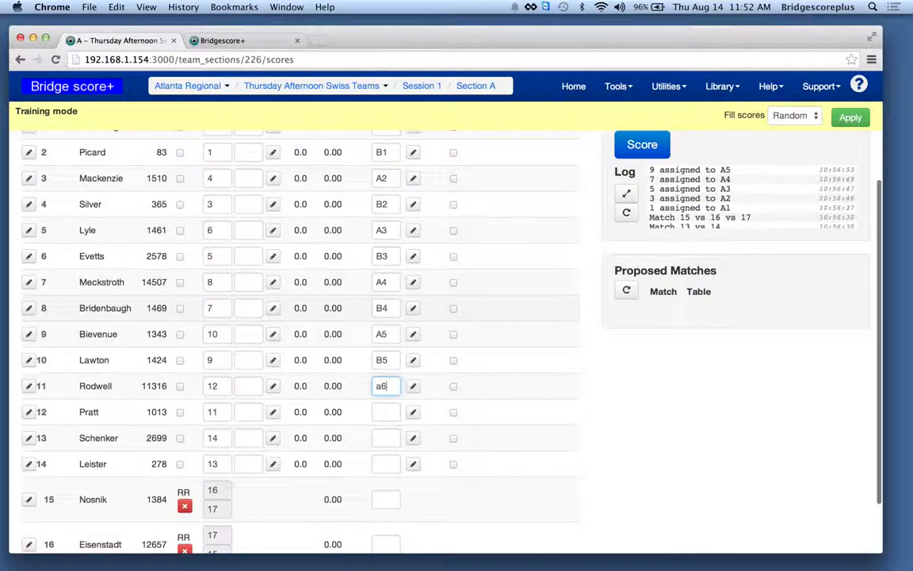
- Fill round 1 with random scores and switch the scores page to round 2
click(850, 119)
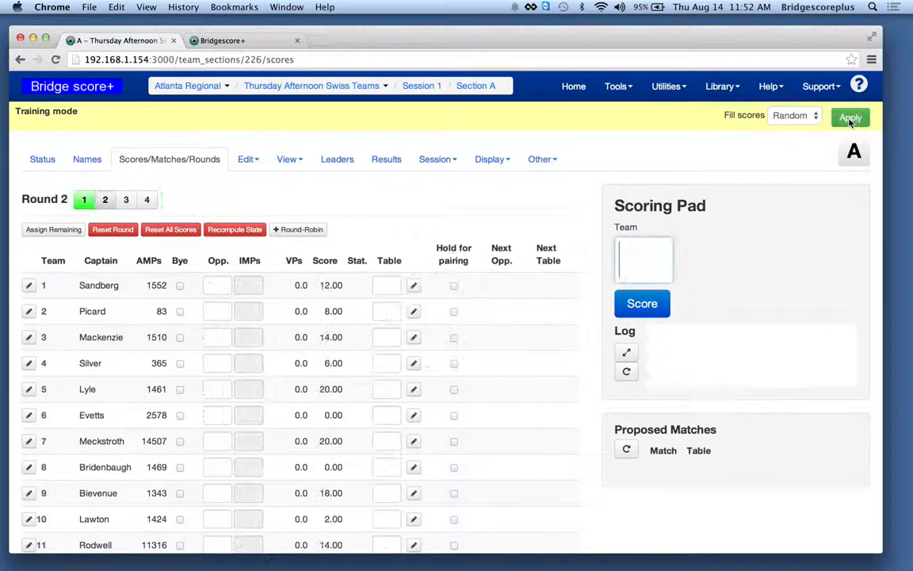
click(103, 200)
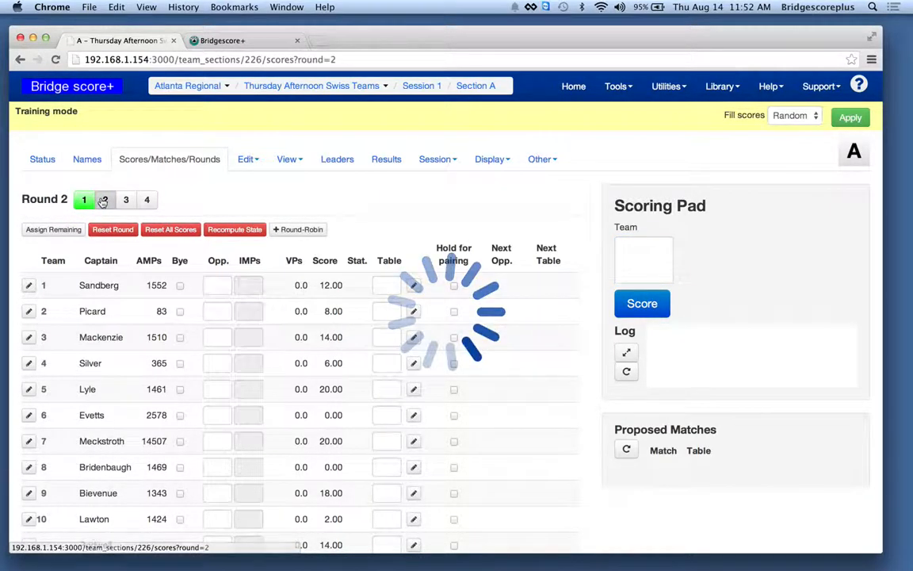
- Pair teams 1, 2 and 3 against teams 7, 8 and 9 for round 2
click(210, 286)
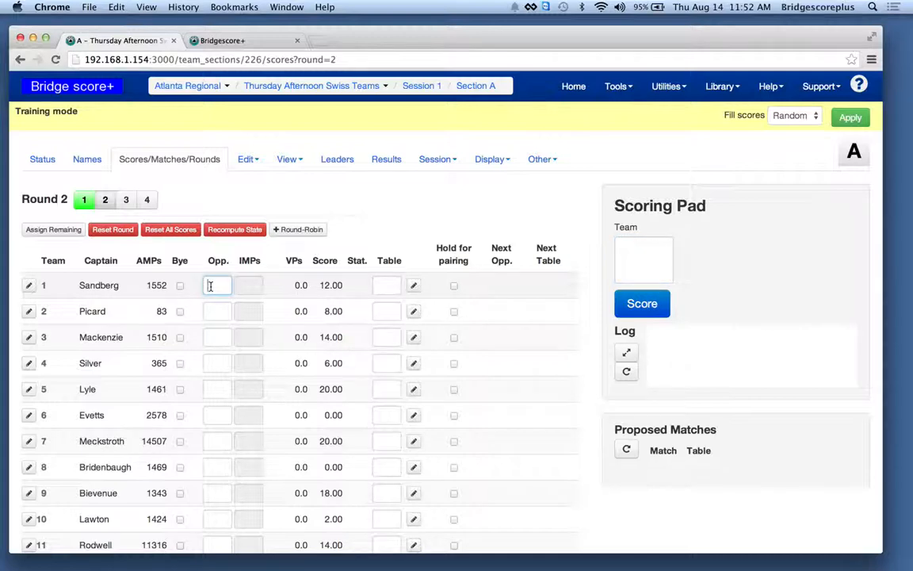
scroll(210, 286, down, 5)
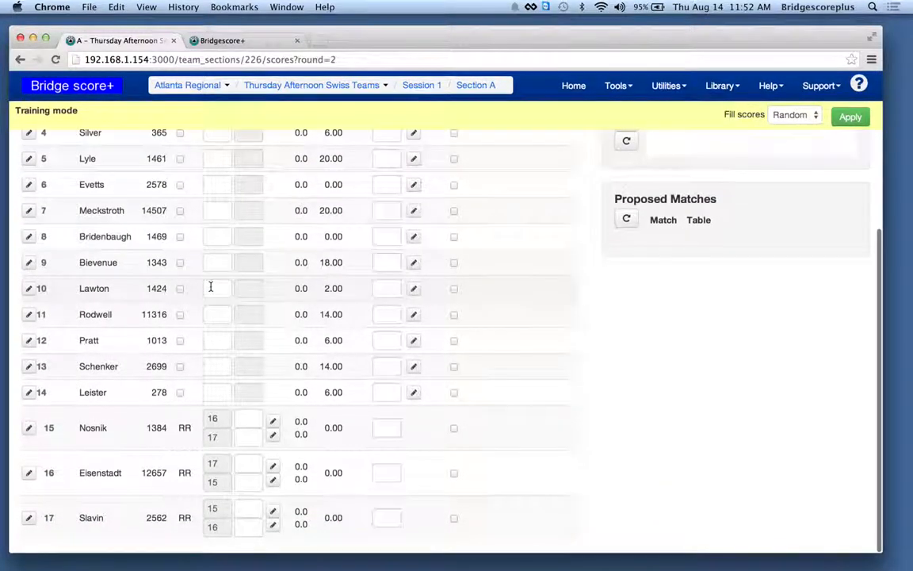
scroll(210, 290, up, 3)
scroll(210, 291, up, 3)
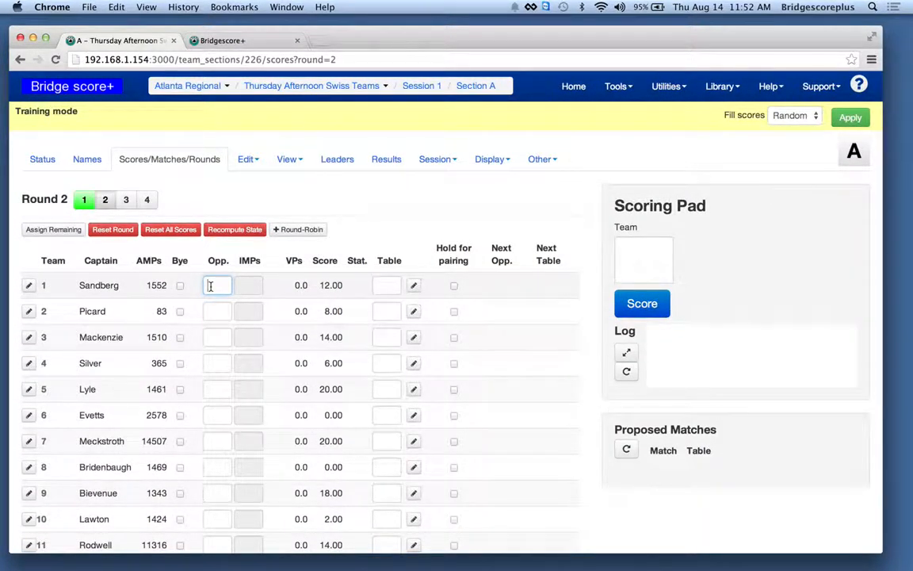
click(214, 310)
text(8)
click(214, 338)
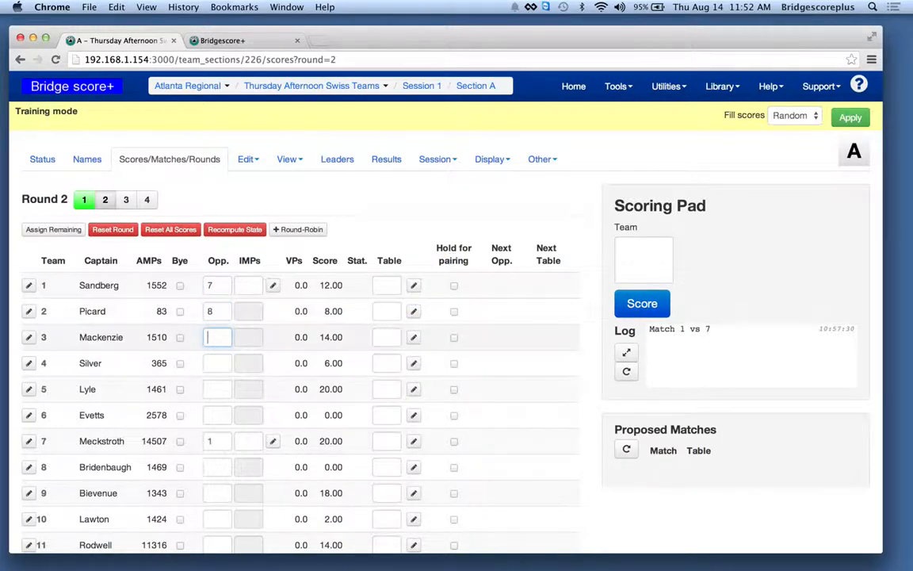
text(9)
- Pair teams 4, 5 and 6 against teams 10, 11 and 12 for round 2
click(217, 362)
text(10)
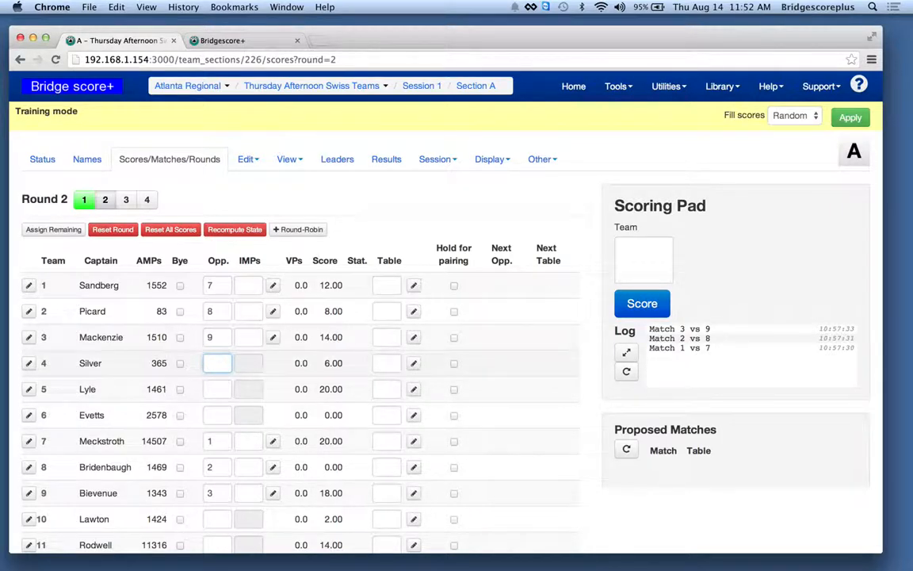
click(208, 388)
text(11)
click(215, 417)
text(2)
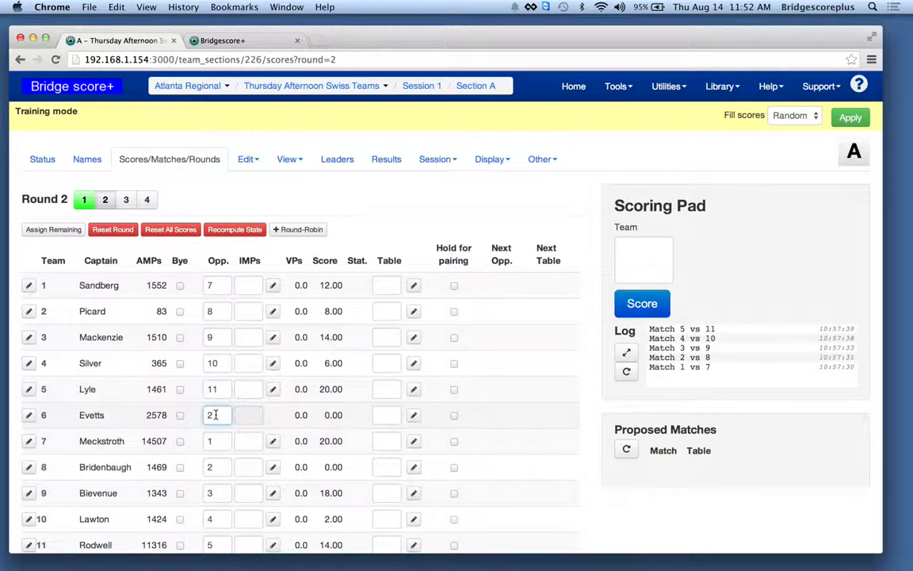
text(12)
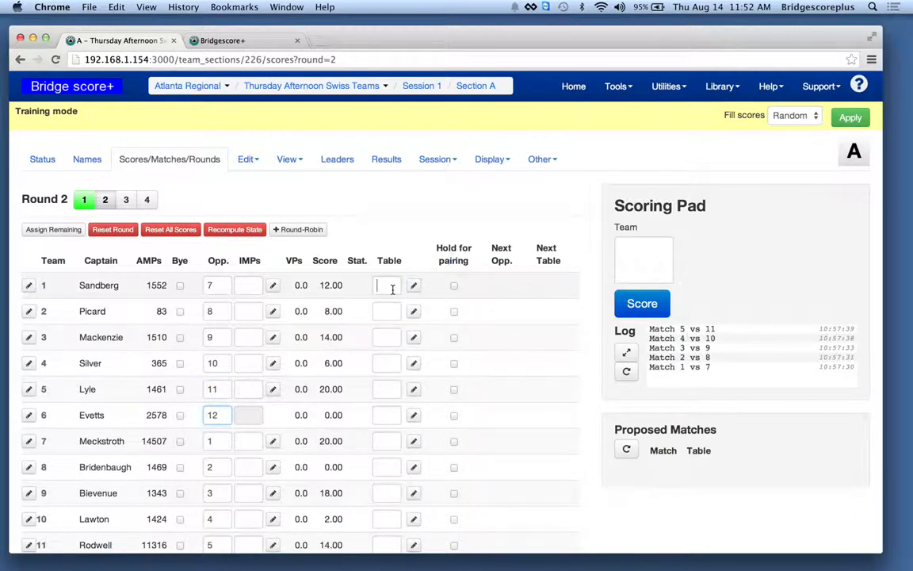
text(a1)
- Assign tables A1, A2, A3 and A4 to teams 1, 2, 3 and 4 for round 2 and show the display
click(386, 311)
text(a2)
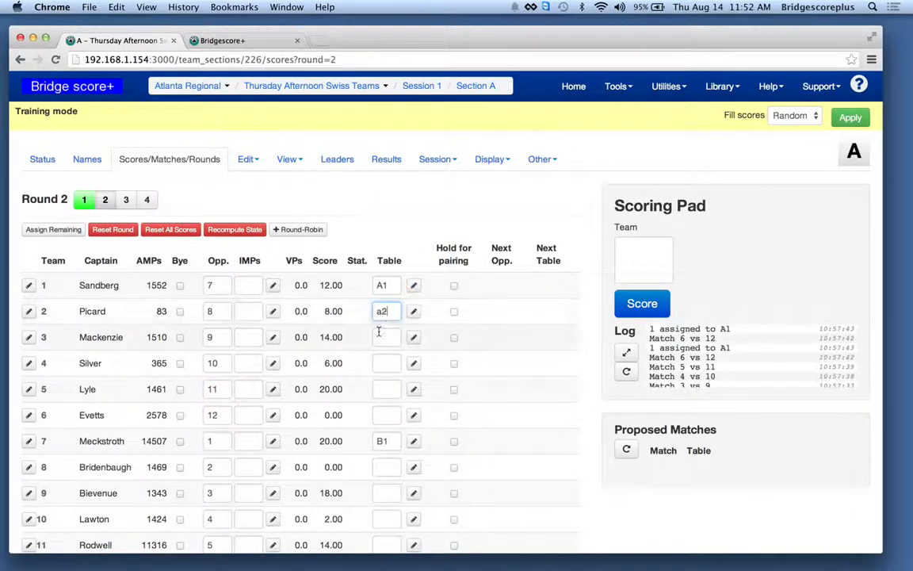
click(384, 338)
text(a3)
click(383, 366)
text(a4)
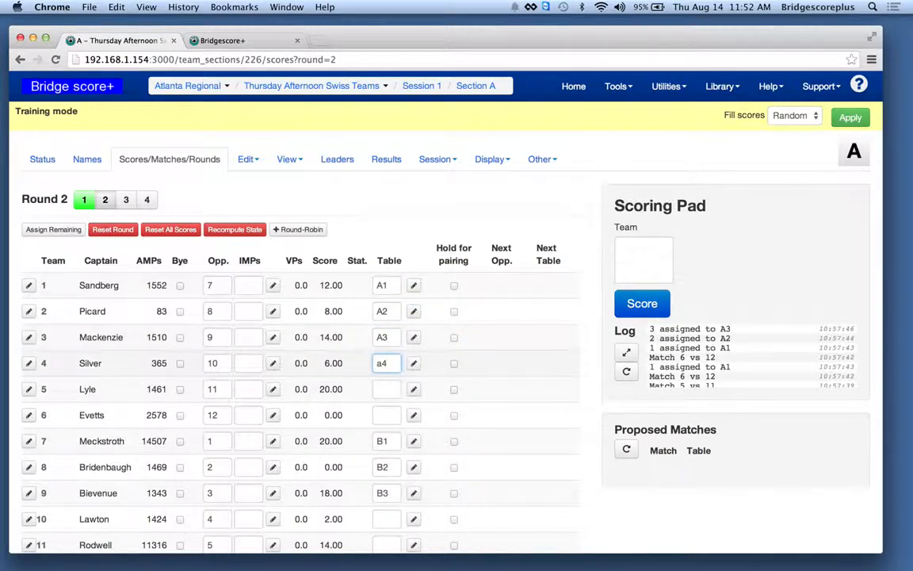
click(241, 40)
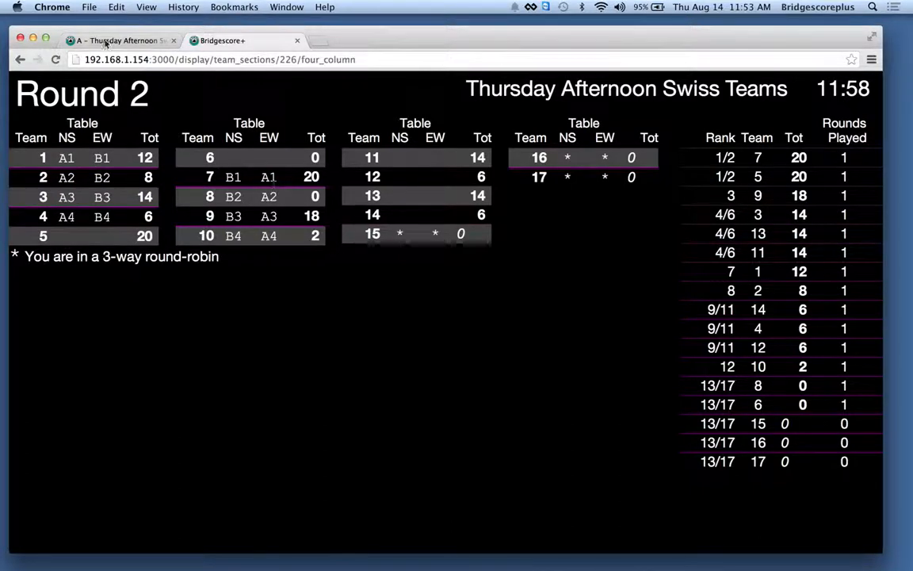
- Return to the scores page and assign tables A5 and A6 to teams 5 and 6 for round 2
click(117, 41)
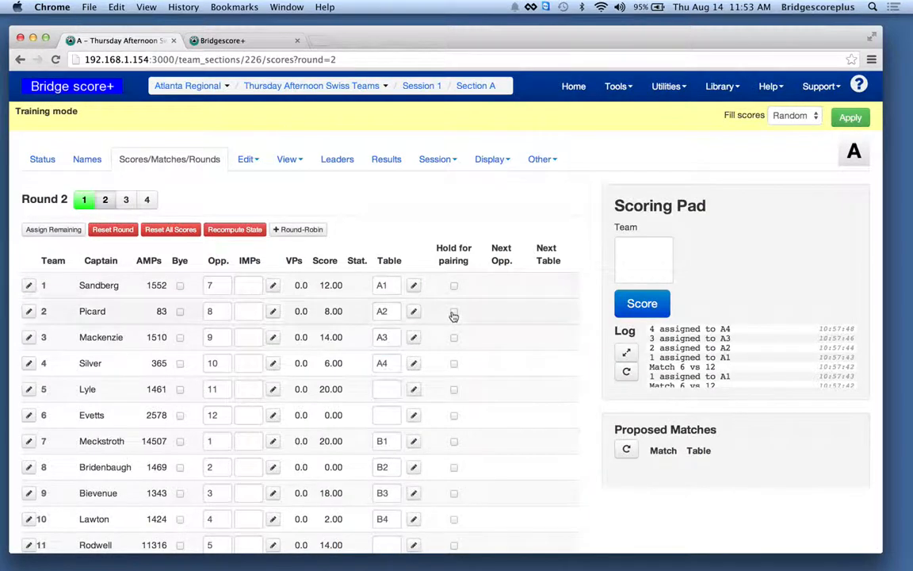
scroll(451, 314, down, 5)
click(382, 211)
text(a55)
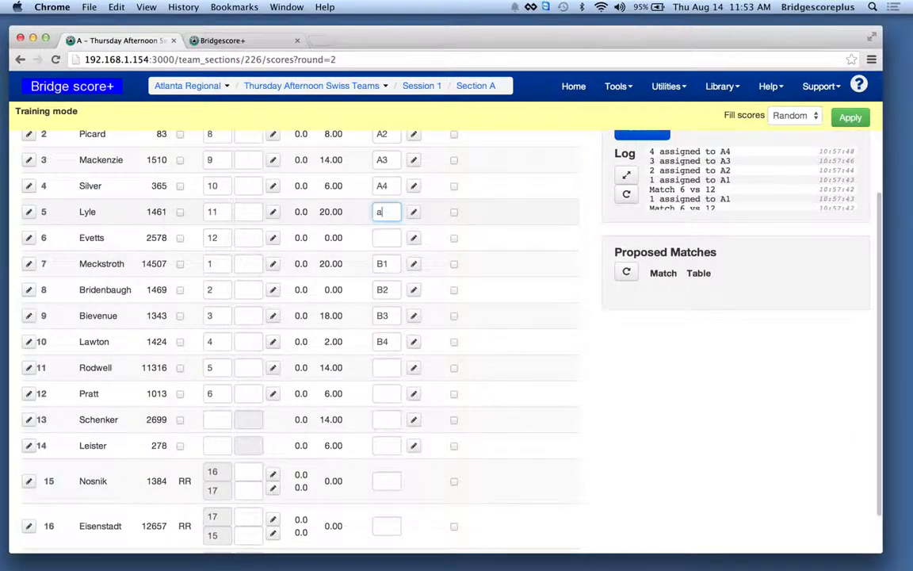
click(380, 238)
scroll(384, 338, down, 2)
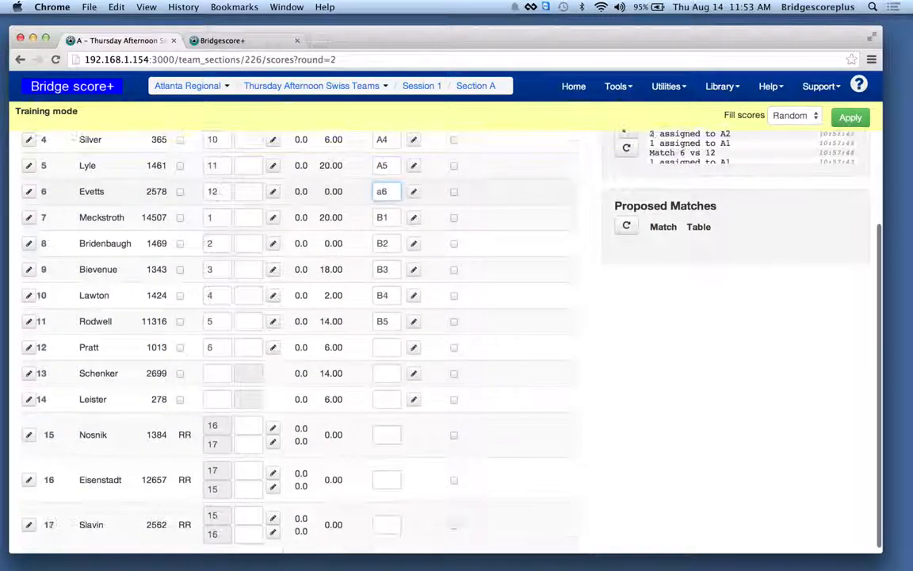
- Replace team 12's opponent with team 14, accepting the undone pairing, and pair team 13 against team 6
click(385, 340)
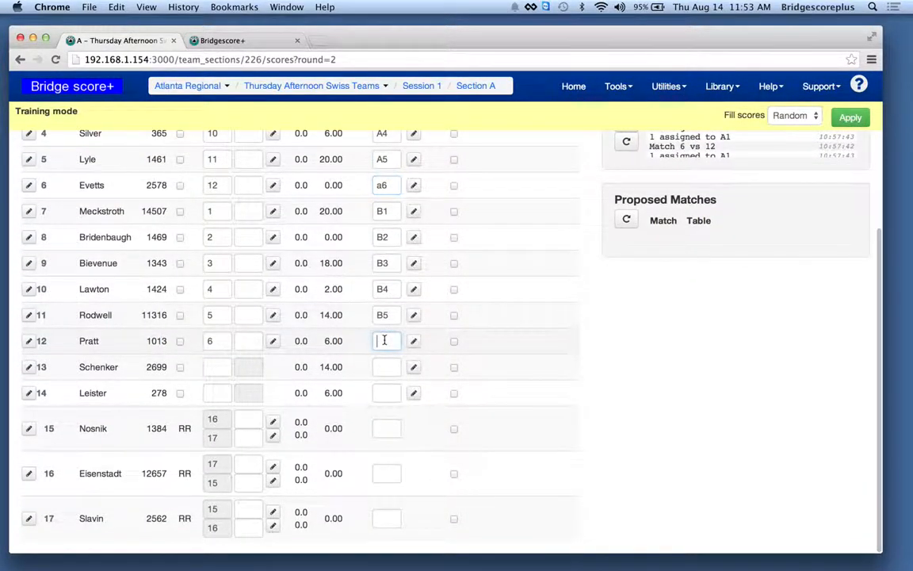
click(208, 342)
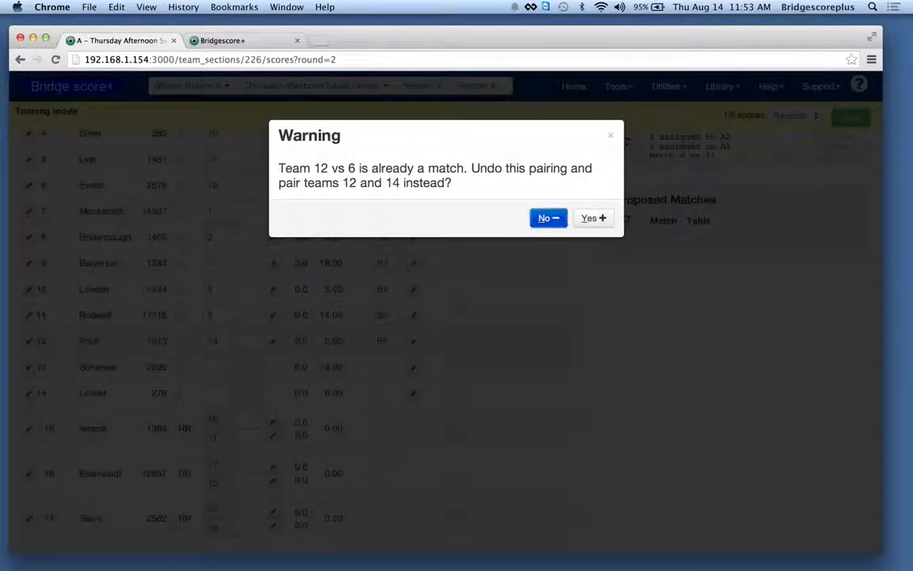
click(591, 217)
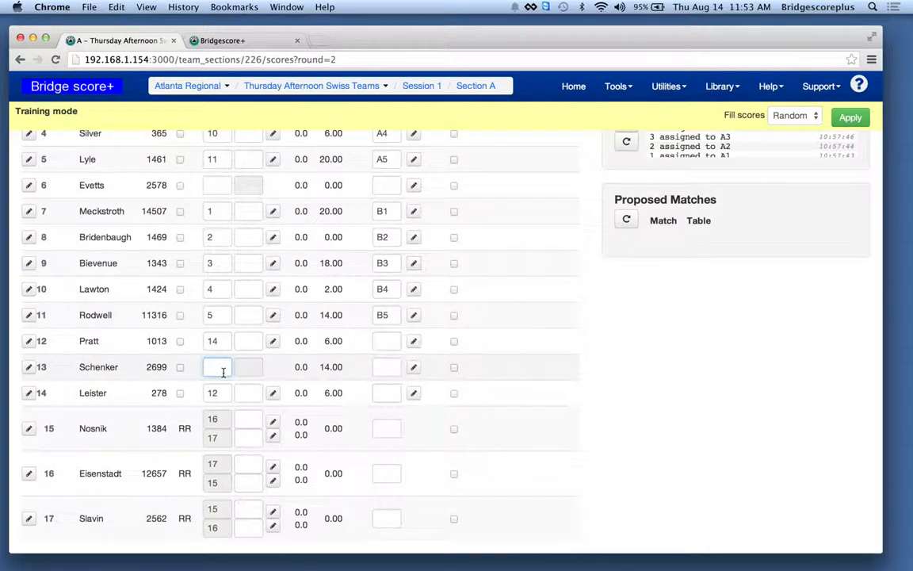
text(6)
- Assign table A6 to team 6 and table A7 to team 12, and show the round 2 display
click(386, 188)
text(a)
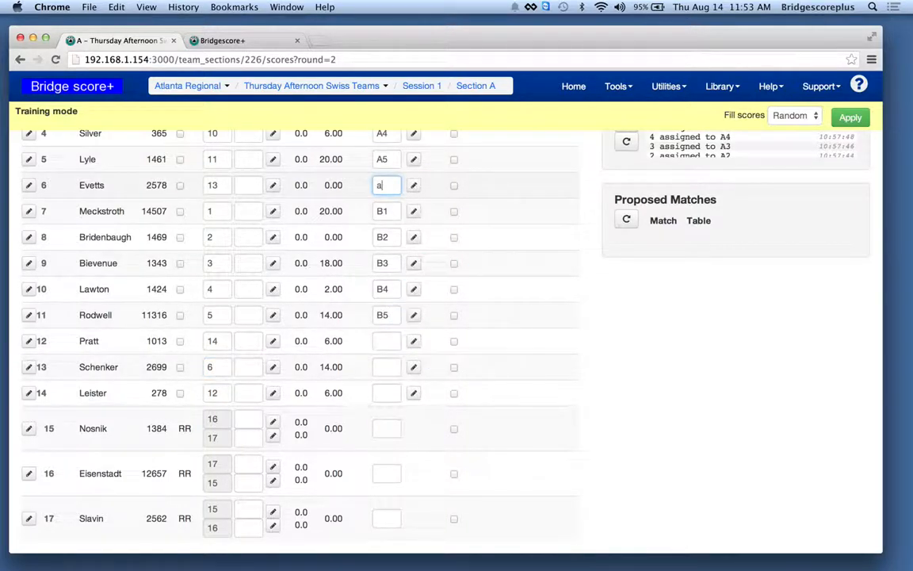
click(390, 345)
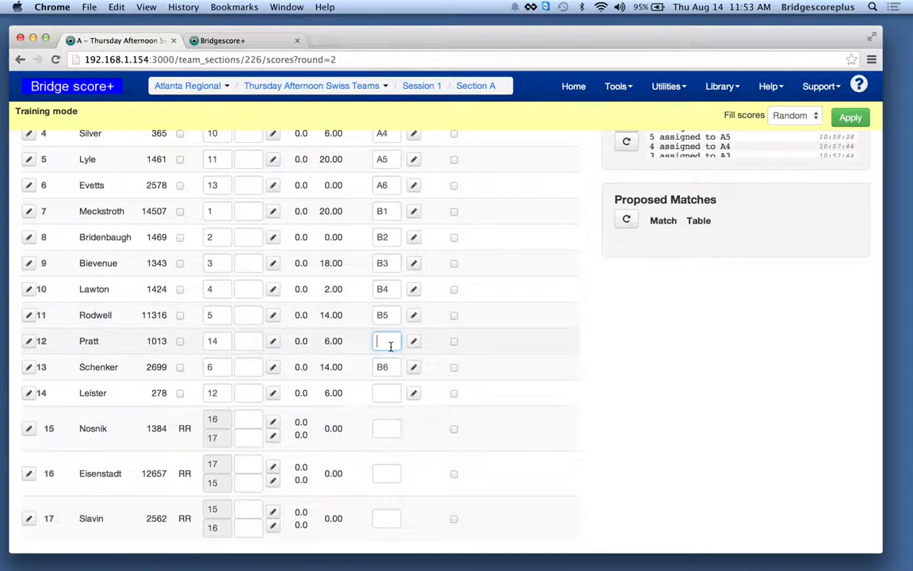
text(a7)
click(387, 394)
text(B7)
click(264, 42)
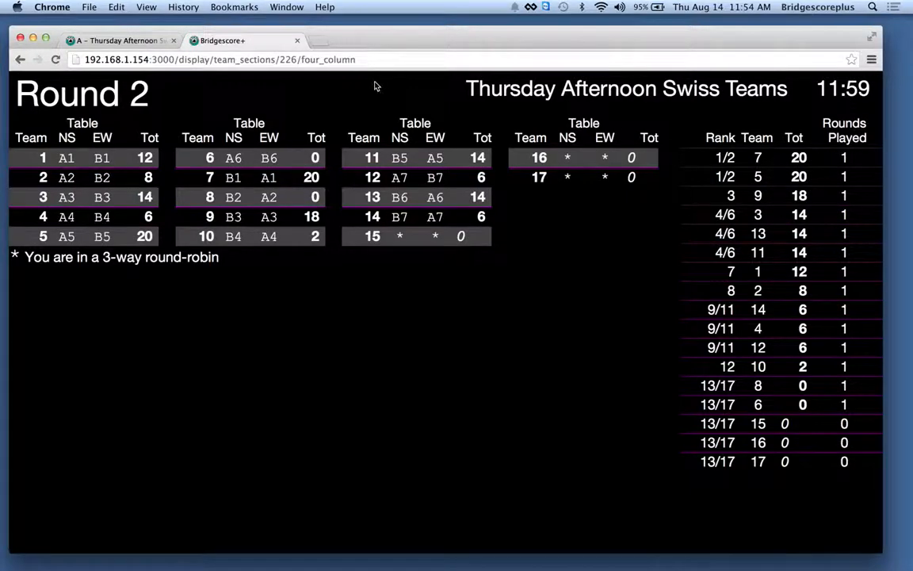
- Post a round 2 result of 3 IMPs for team 1 against team 7 in the Scoring Pad
click(117, 42)
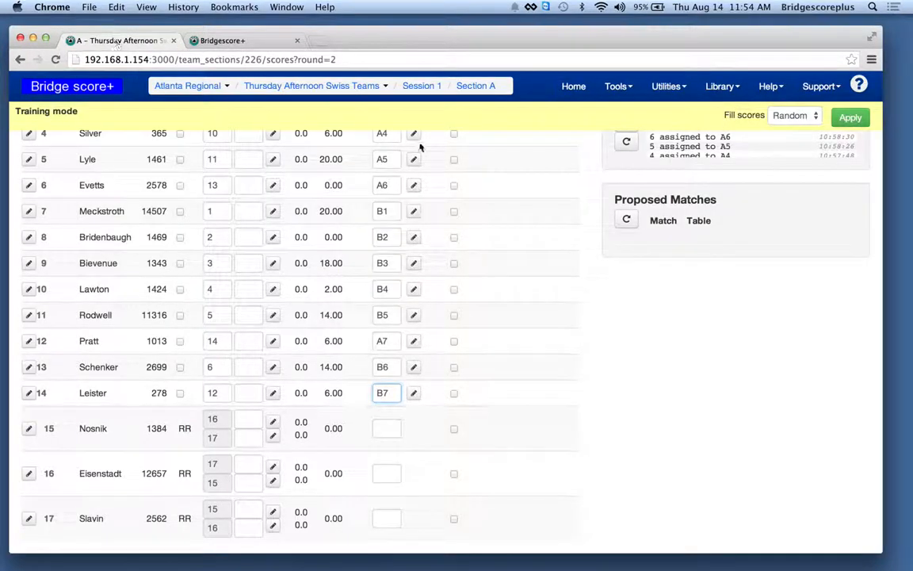
scroll(561, 230, up, 5)
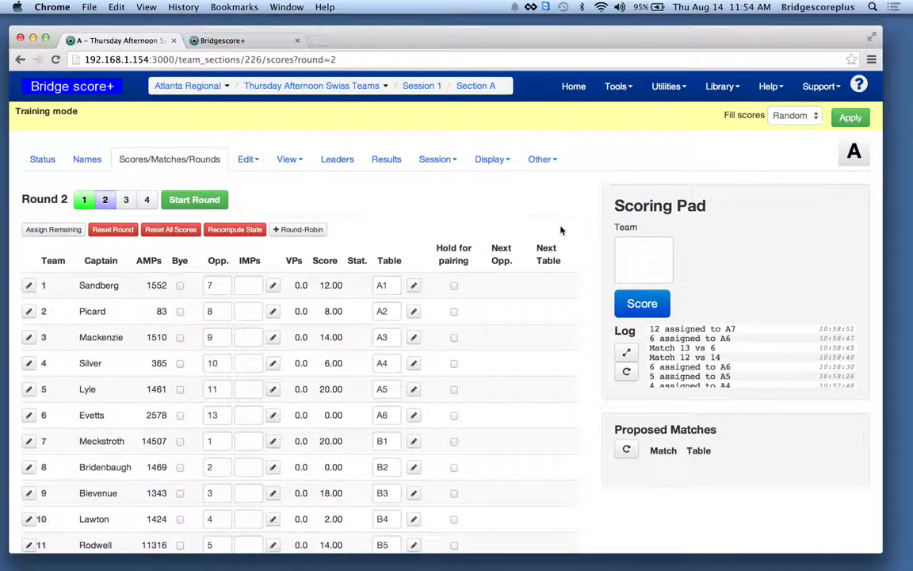
click(642, 262)
text(1)
key(Return)
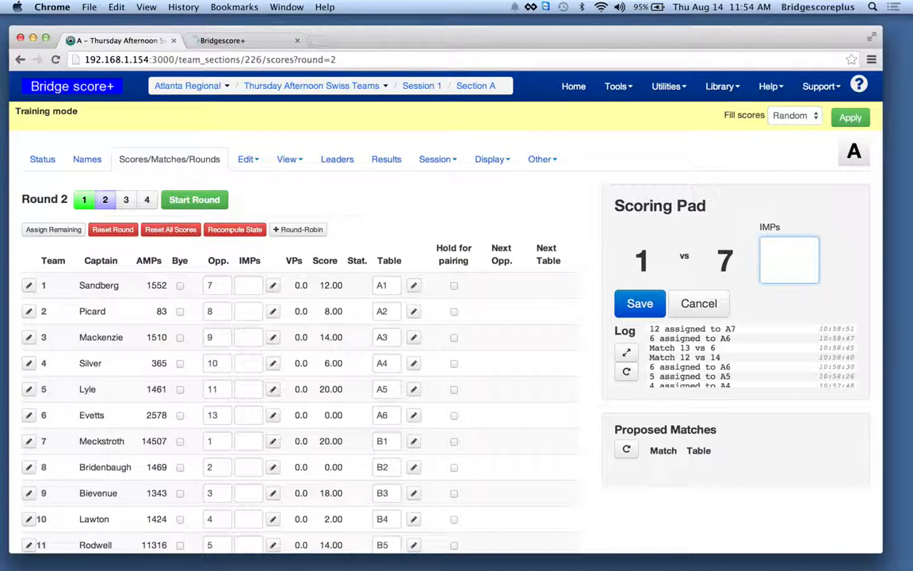
text(3)
key(Return)
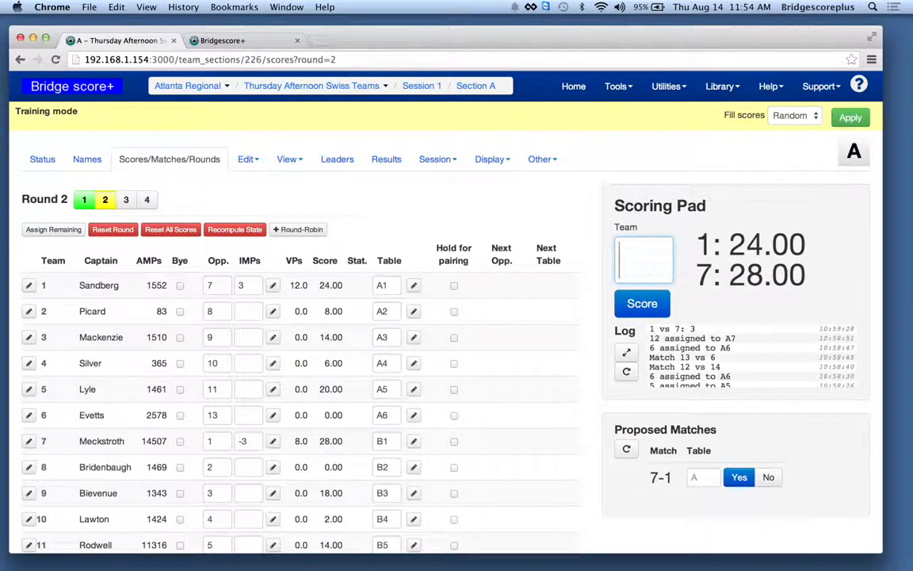
- Re-enter the round 2 match from team 7's side against team 1 with 3 IMPs and save it
text(7)
key(Return)
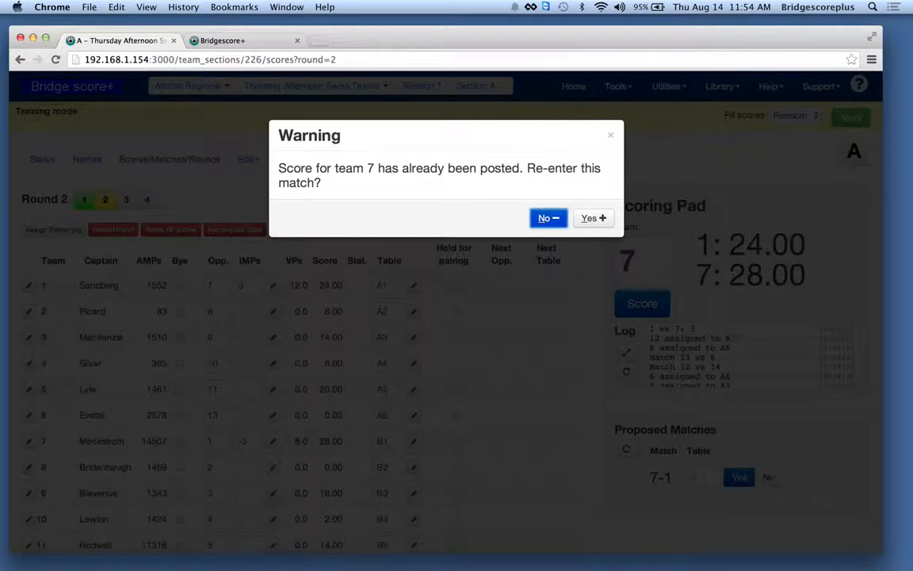
click(590, 219)
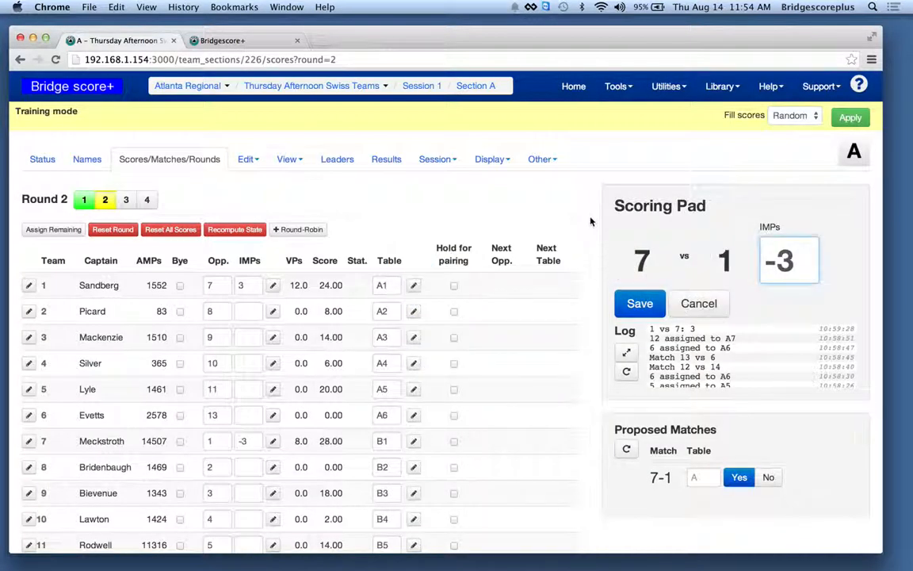
key(Delete)
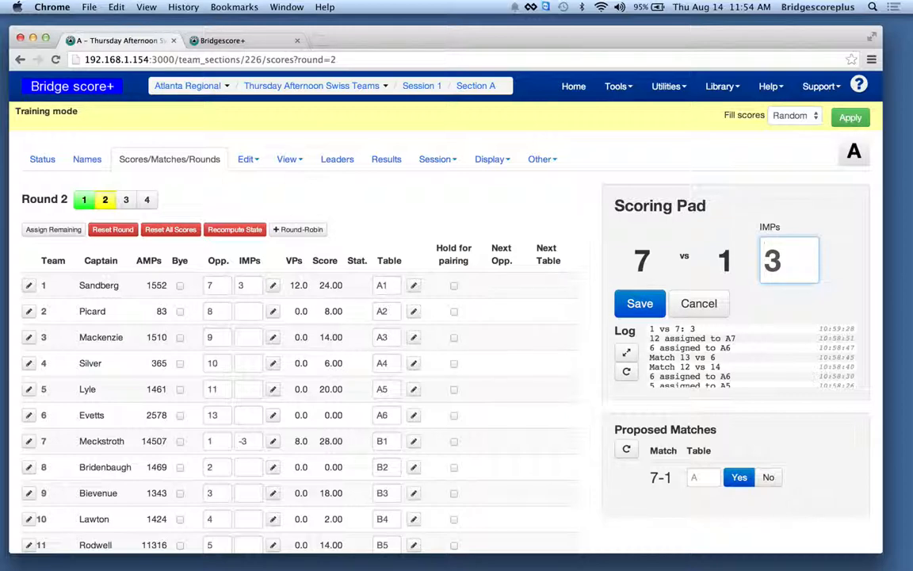
key(Return)
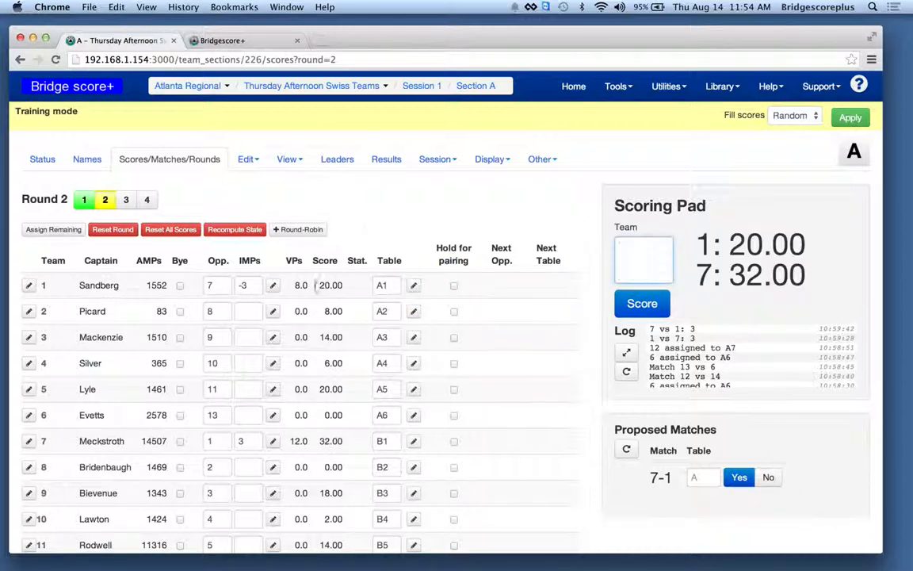
- Post round 2 results of 33 IMPs for team 2 against team 8 and 8 IMPs for team 3 against team 9
text(2)
key(Return)
text(33)
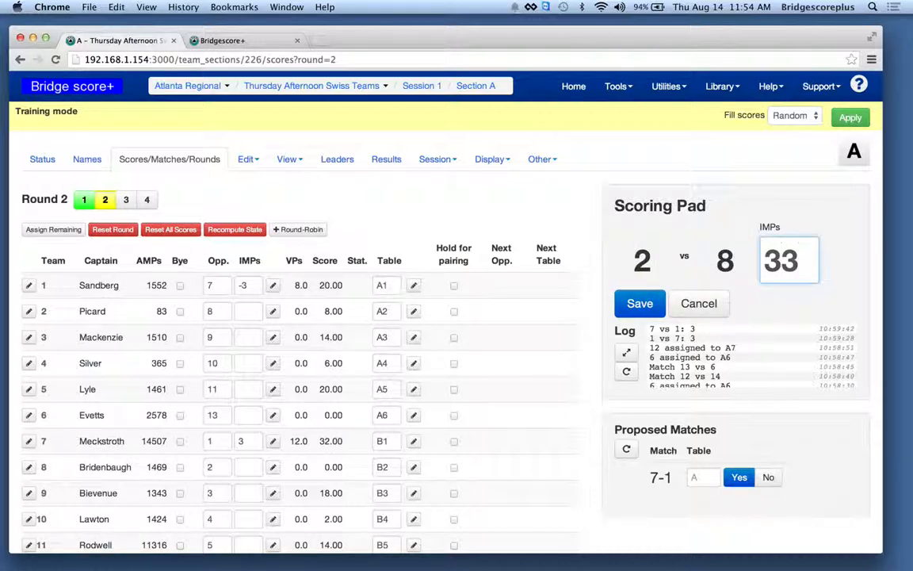
key(Return)
text(3)
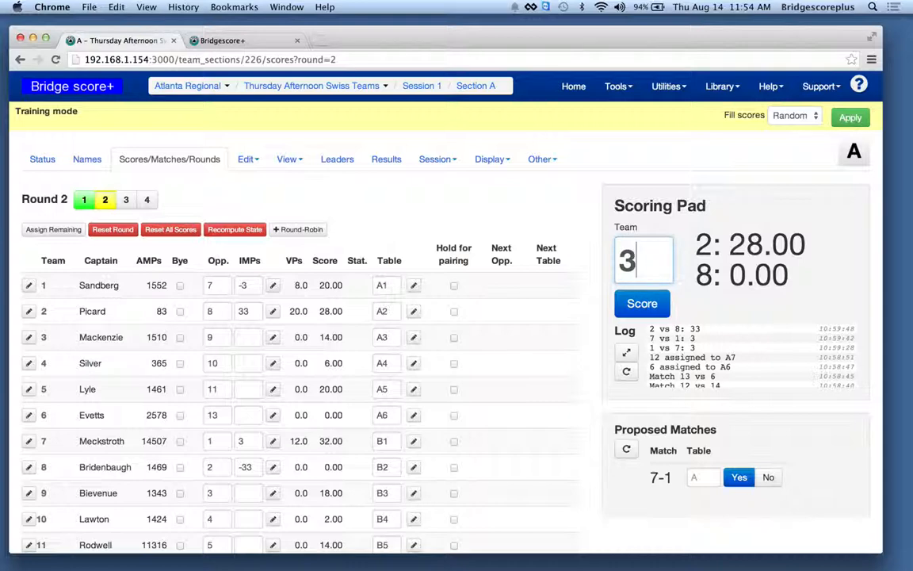
key(Return)
text(8)
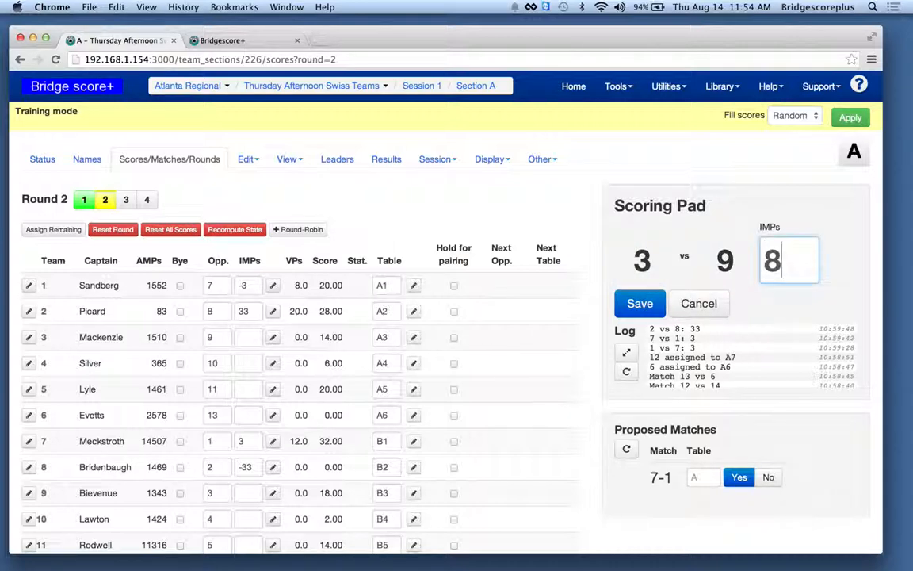
key(Return)
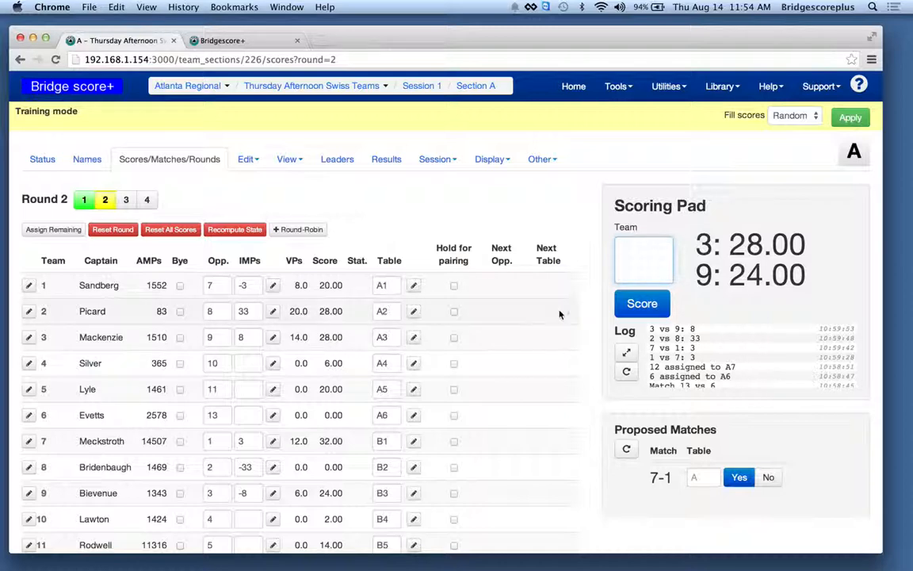
- Post round 2 results of 24 IMPs for team 11 against team 5 and -3 IMPs for team 12 against team 14
scroll(559, 313, down, 3)
scroll(560, 314, up, 3)
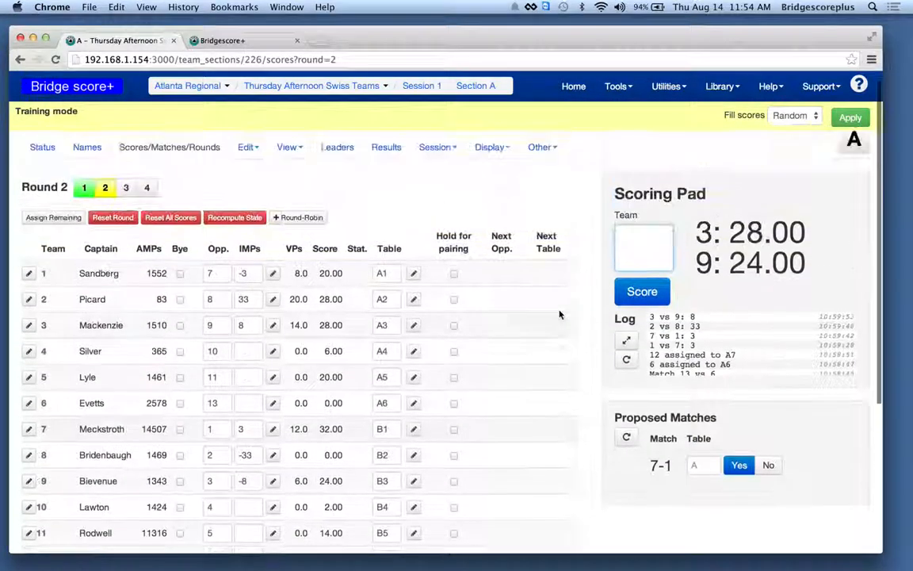
text(11)
key(Return)
text(24)
key(Return)
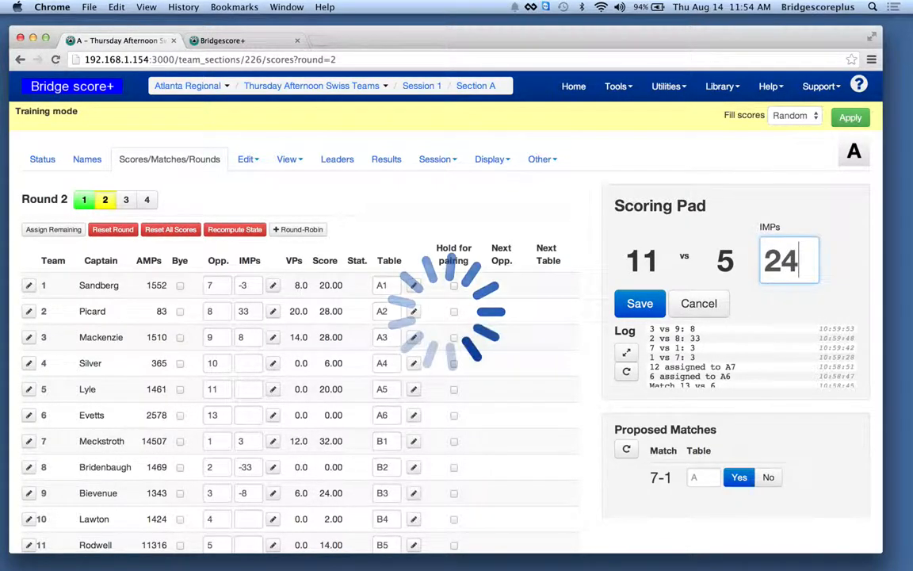
text(12)
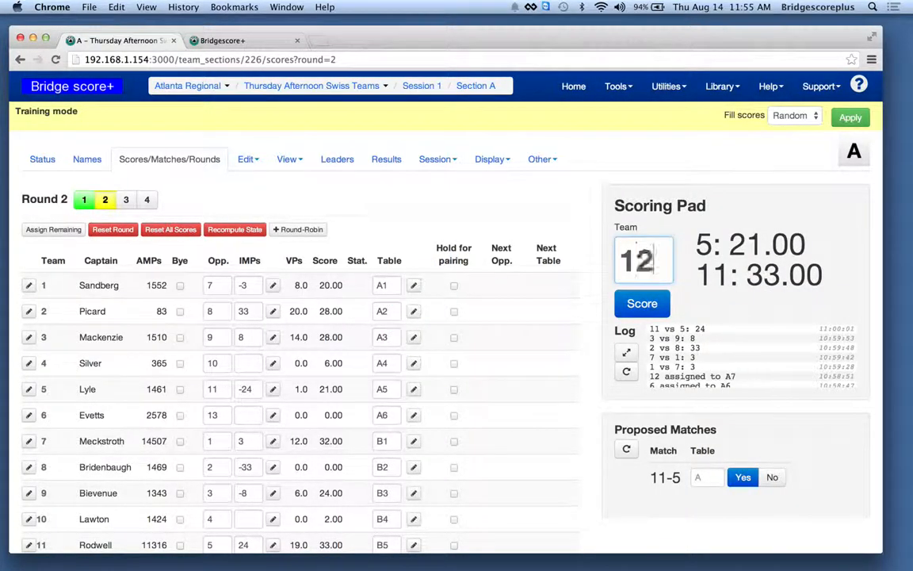
key(Return)
text(-3)
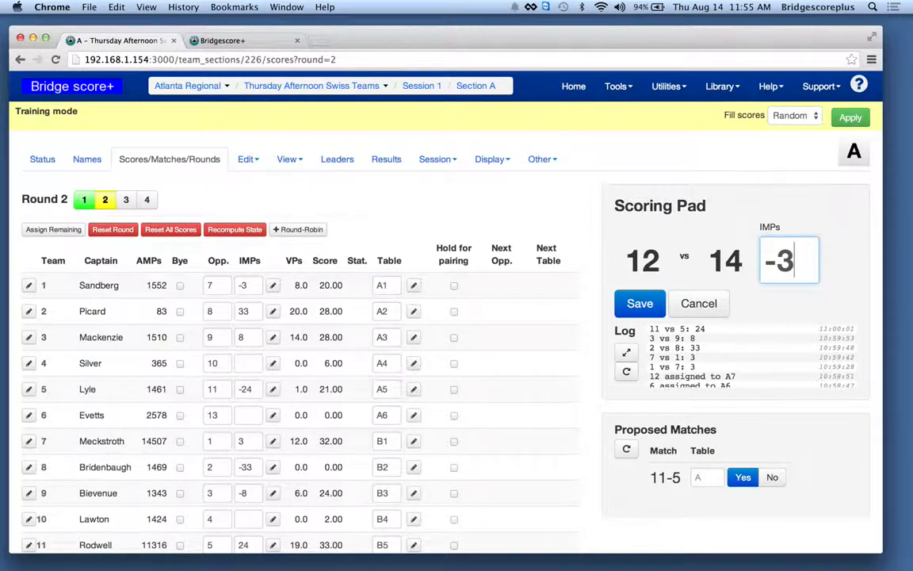
key(Return)
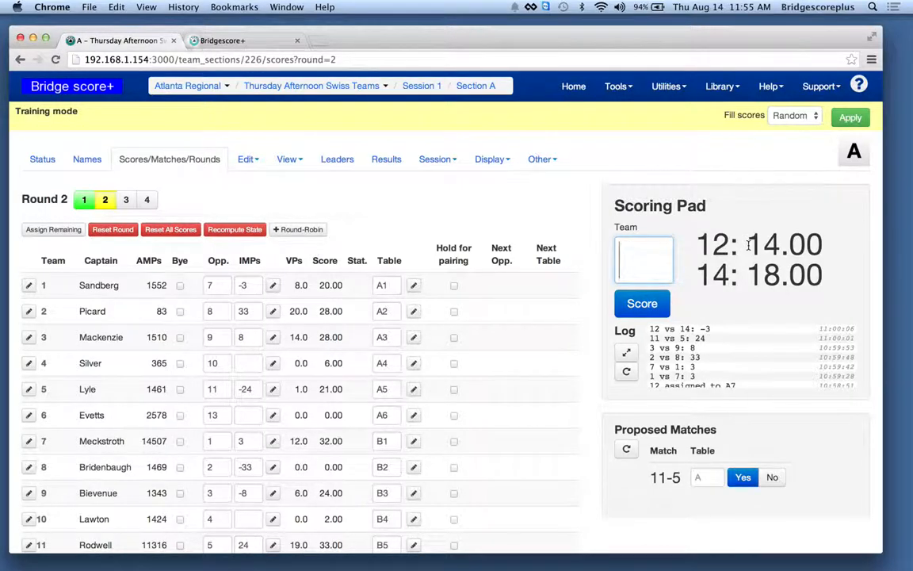
- Post a round 2 result of 41 IMPs for team 4 against team 10 in the Scoring Pad
drag(746, 244, 822, 274)
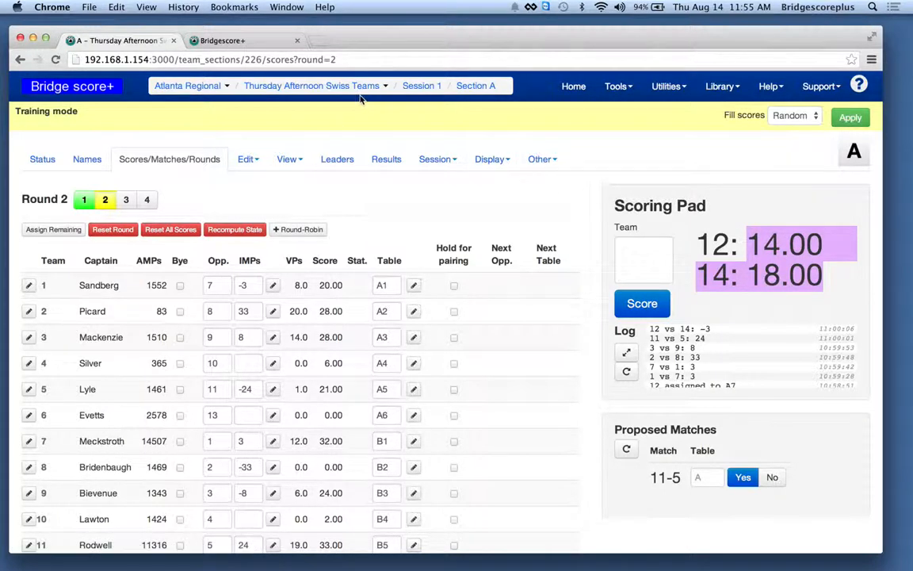
click(638, 230)
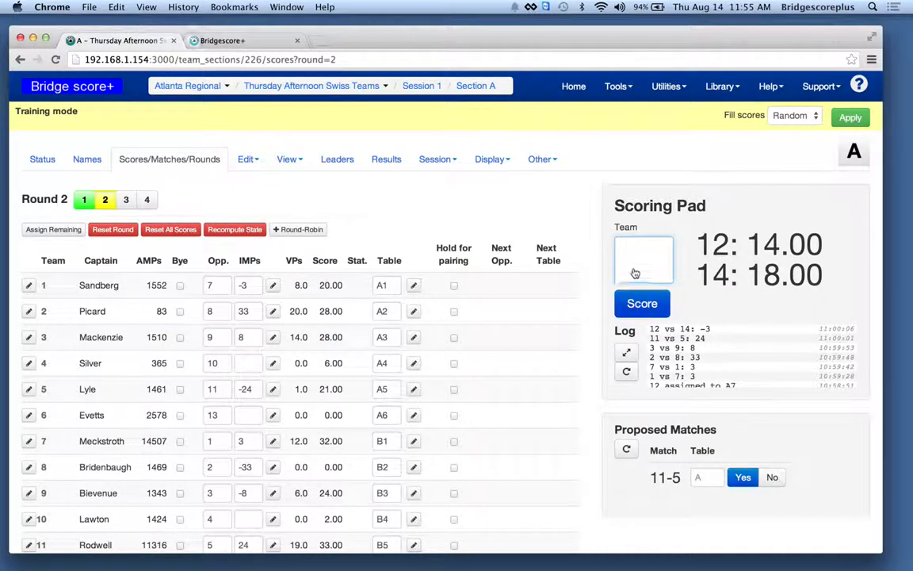
text(4)
key(Return)
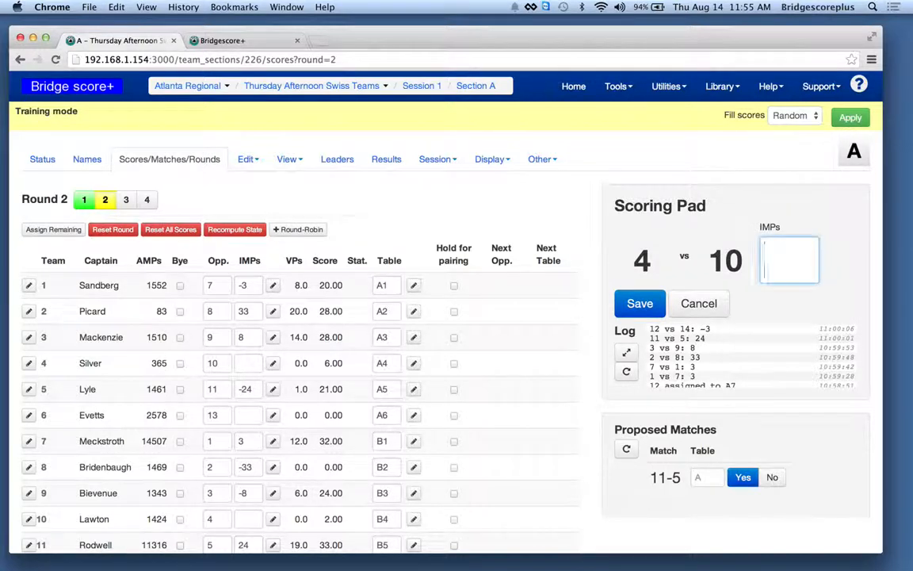
text(41)
key(Return)
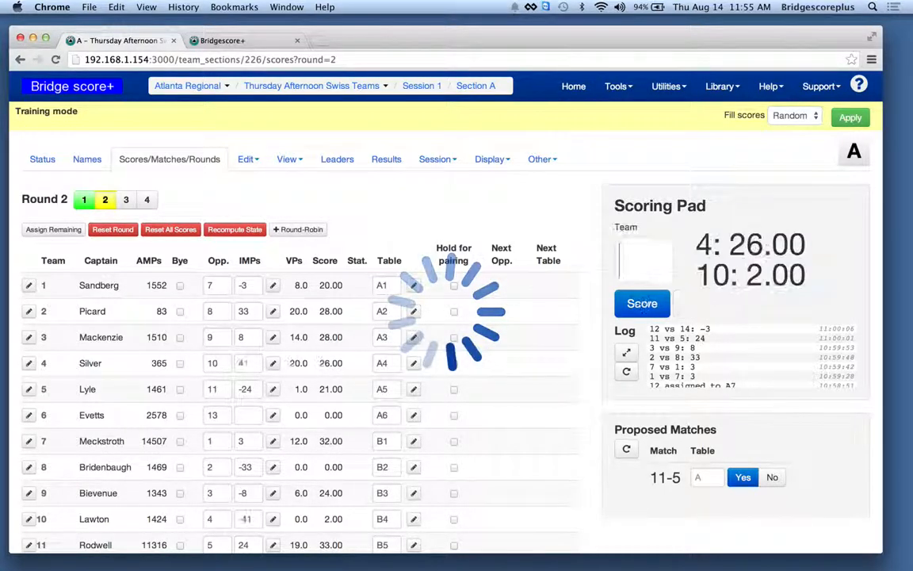
- Post team 15's round-robin results in the Scoring Pad: 4 IMPs against team 16 and 3 IMPs against team 17
scroll(560, 351, down, 5)
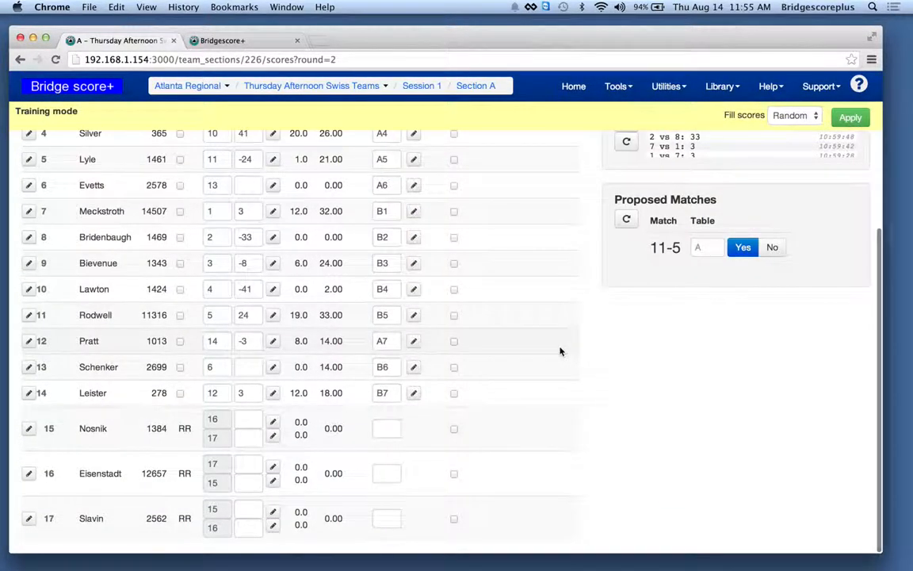
scroll(561, 351, up, 5)
text(15)
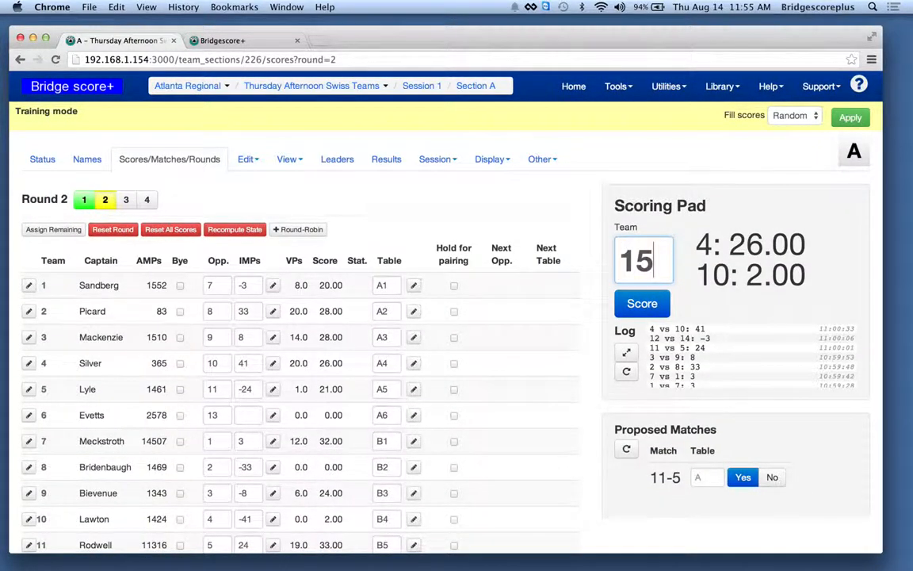
key(Return)
text(4)
key(Tab)
text(3)
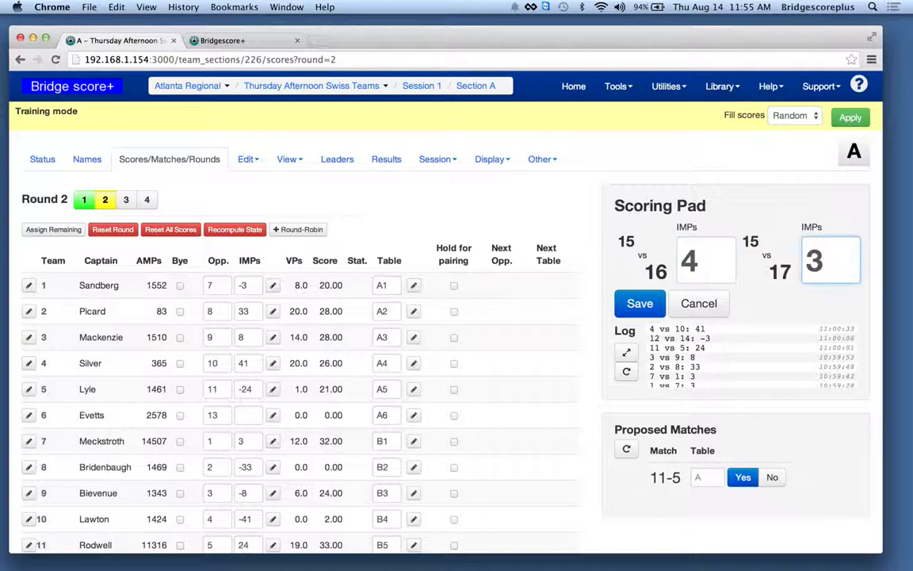
key(Return)
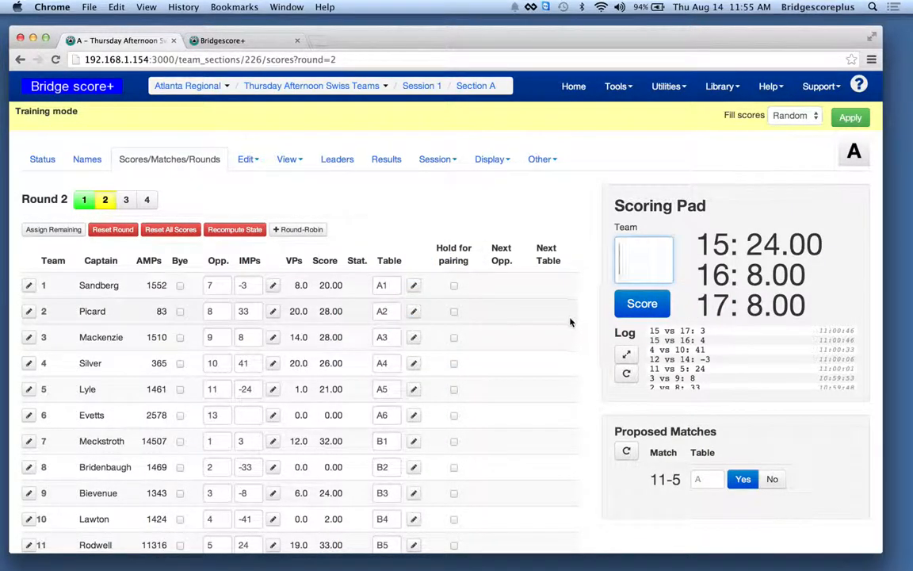
- Enter 2 IMPs for team 6 against team 13 and 5 IMPs for team 16 against team 17 directly in the round 2 table
scroll(570, 321, down, 2)
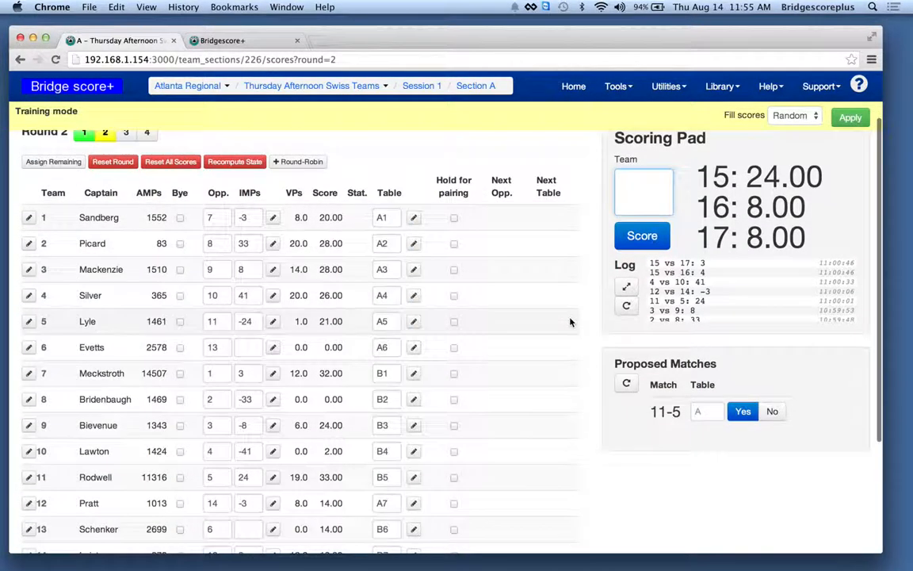
click(252, 350)
text(2)
scroll(245, 398, down, 5)
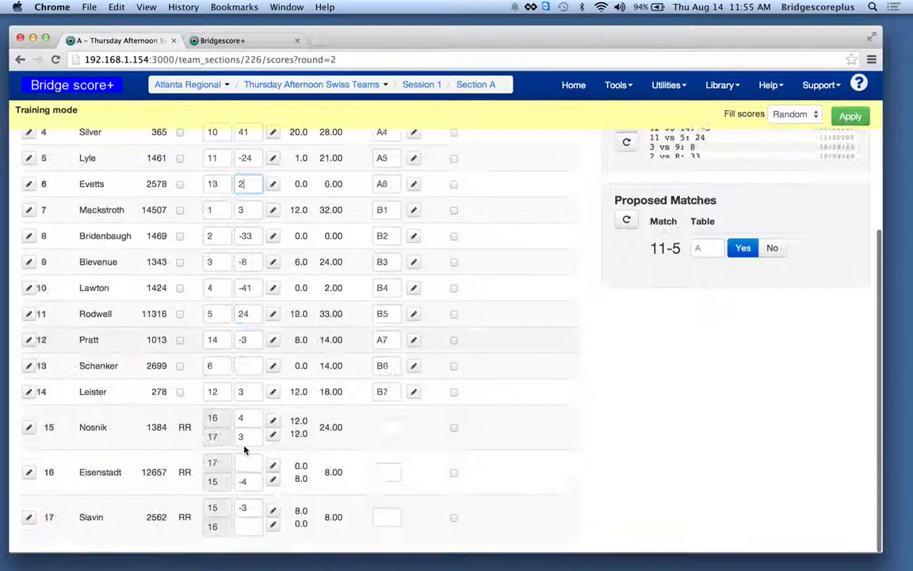
click(244, 463)
text(5)
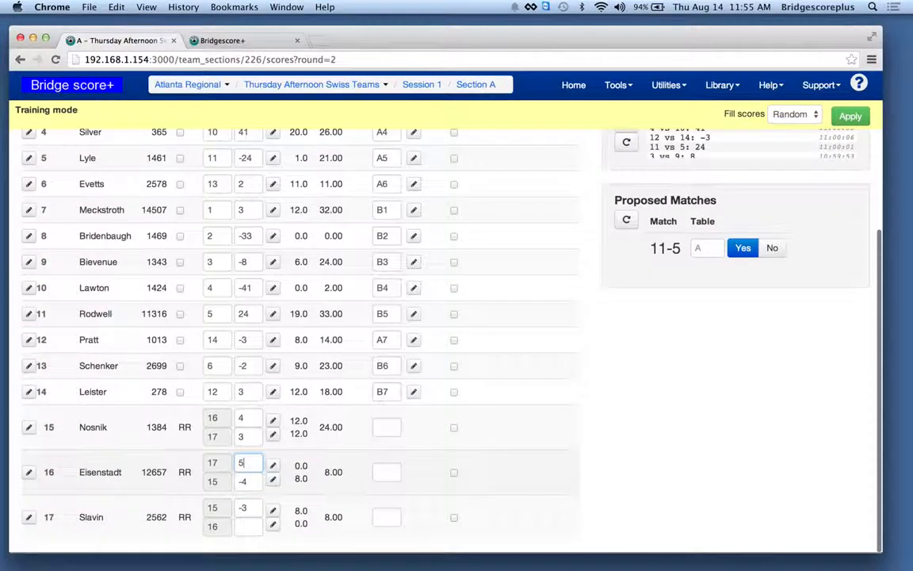
click(251, 528)
text(-5)
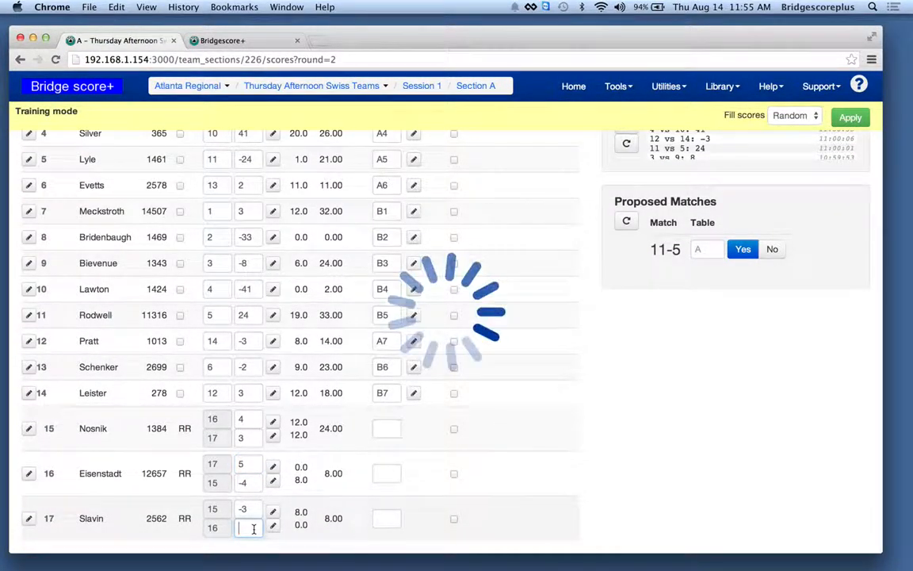
scroll(542, 267, up, 5)
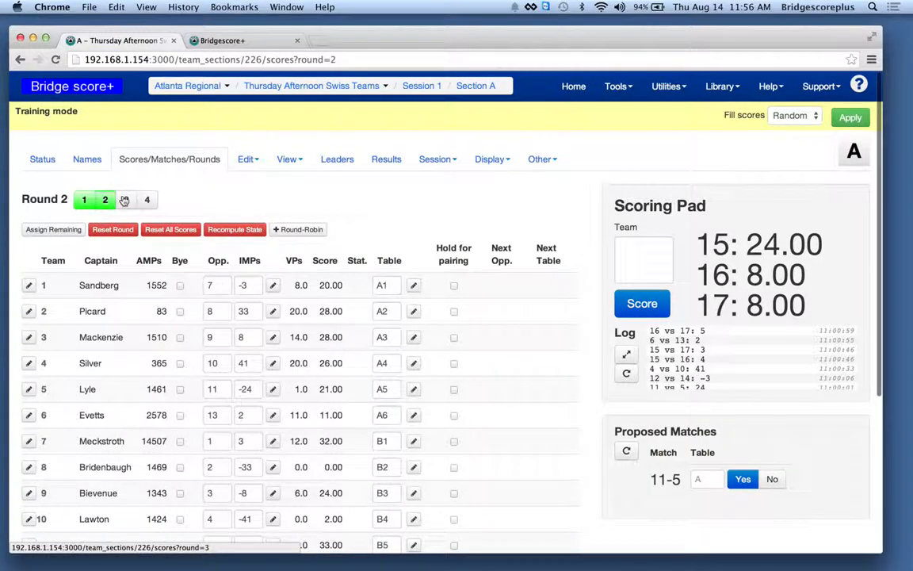
- Open the round 3 scores, view the round 3 display and return to the scores page
click(125, 201)
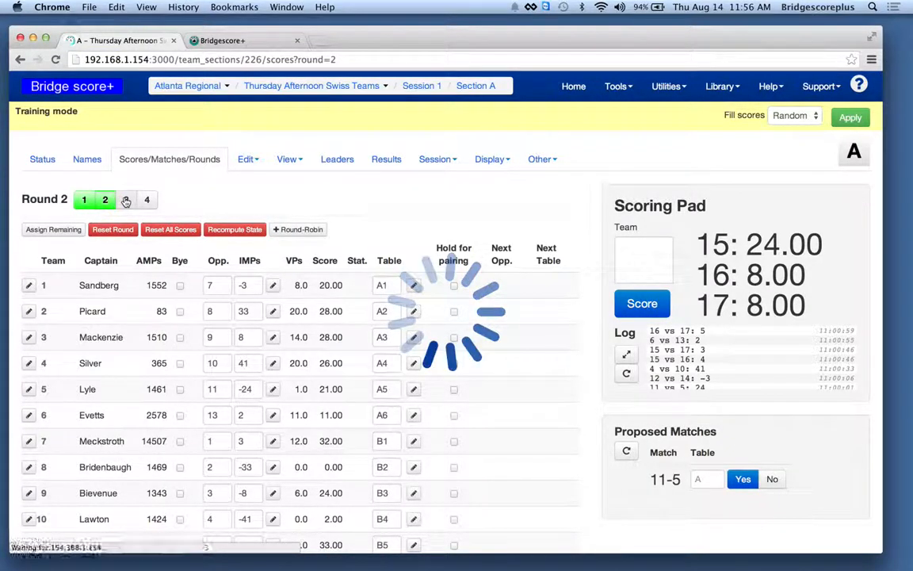
click(222, 40)
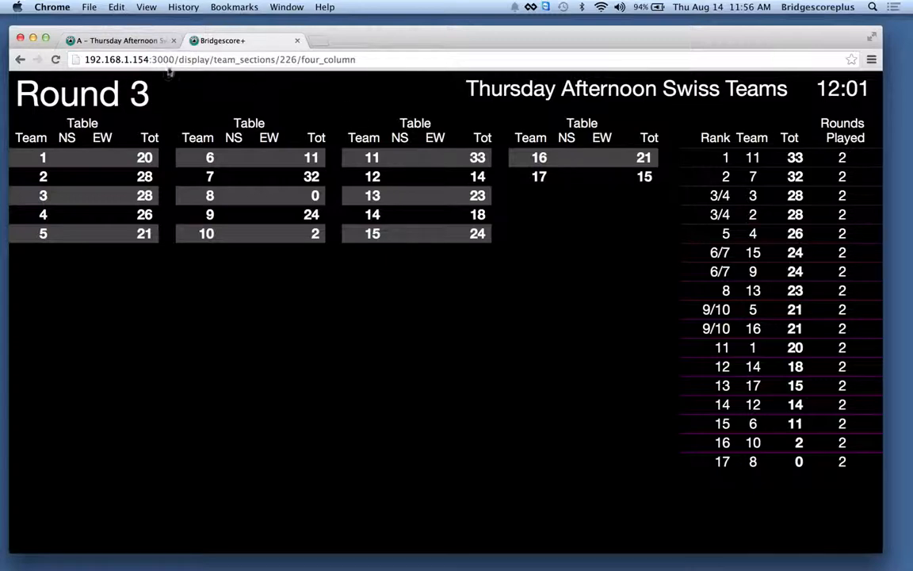
click(126, 39)
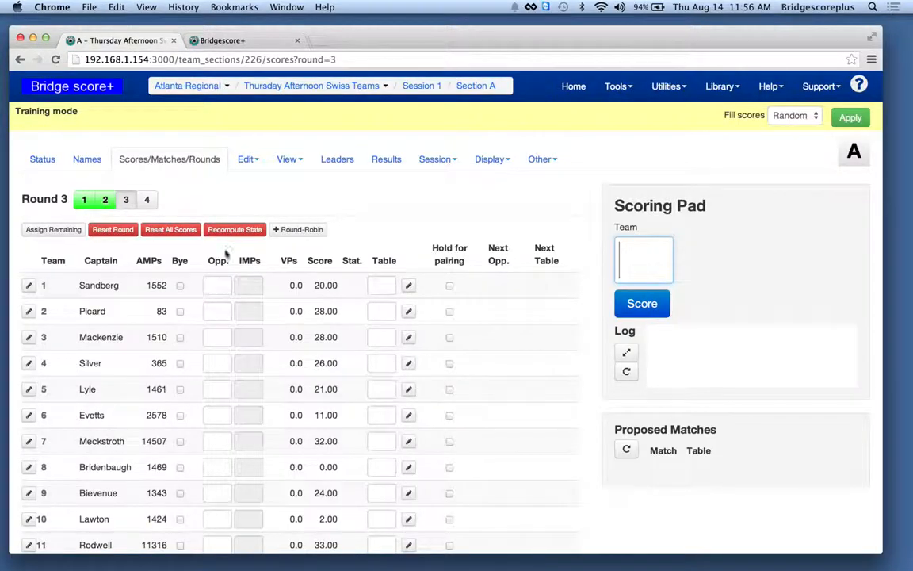
- Try to pair team 1 with team 7 in round 3 and decline the rematch
click(219, 288)
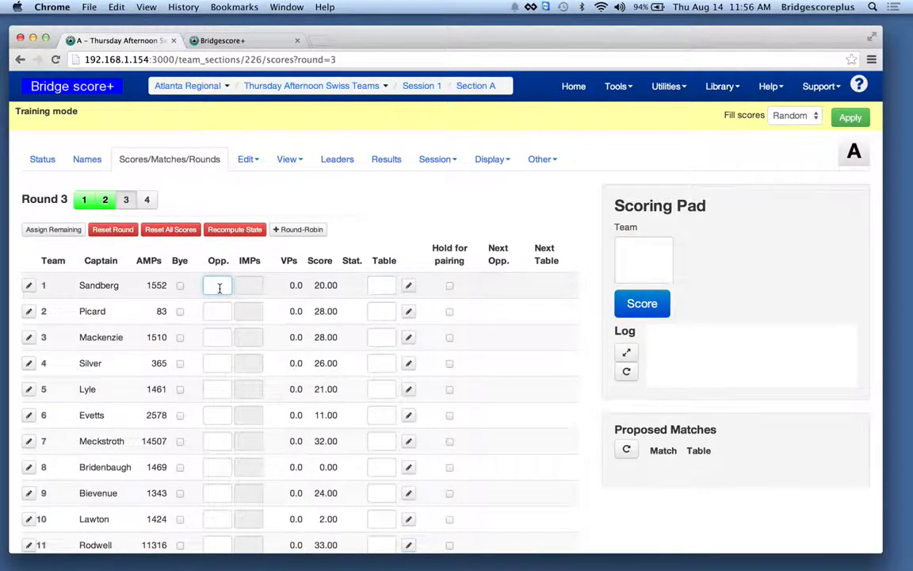
click(216, 312)
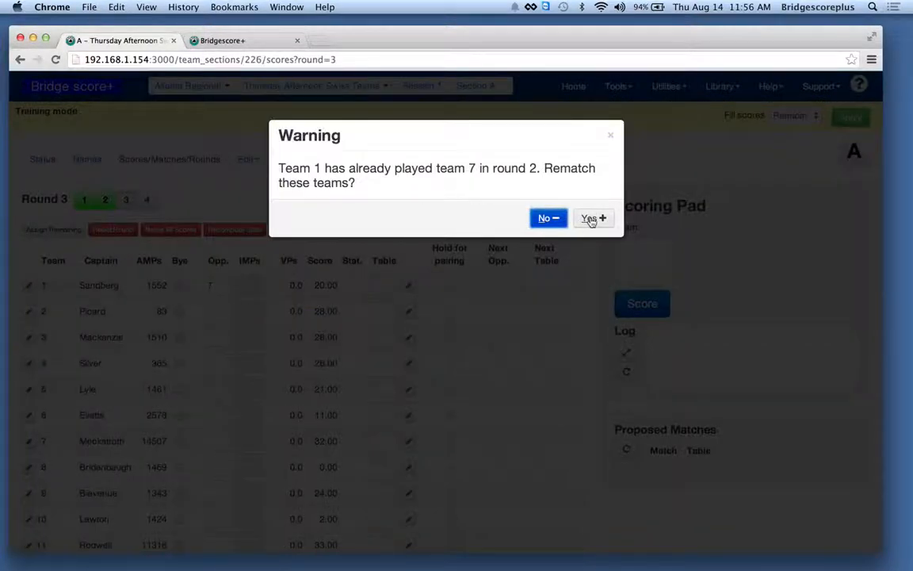
click(555, 218)
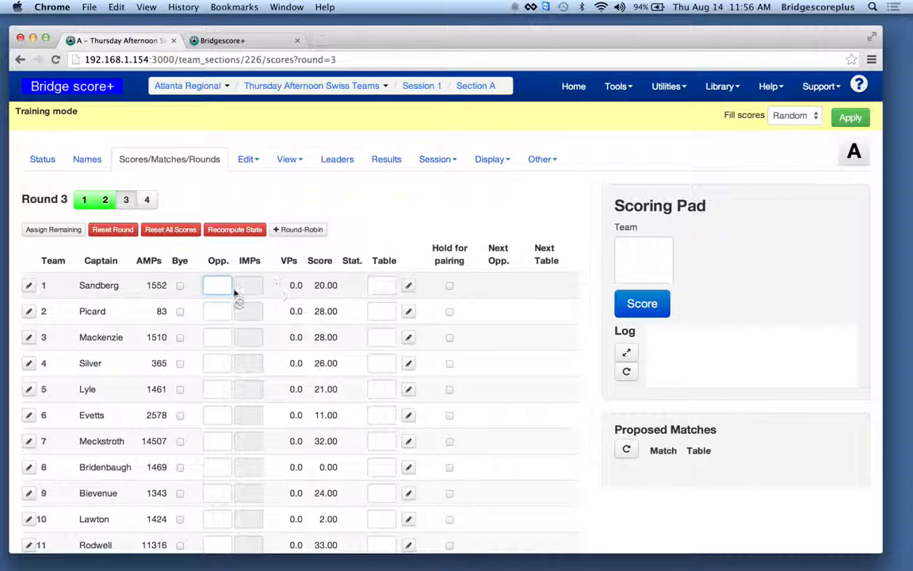
- Match teams 1 through 7 in round 3 with opponents 9, 10, 11, 12, 13, 14 and 15 respectively
text(9)
text(10)
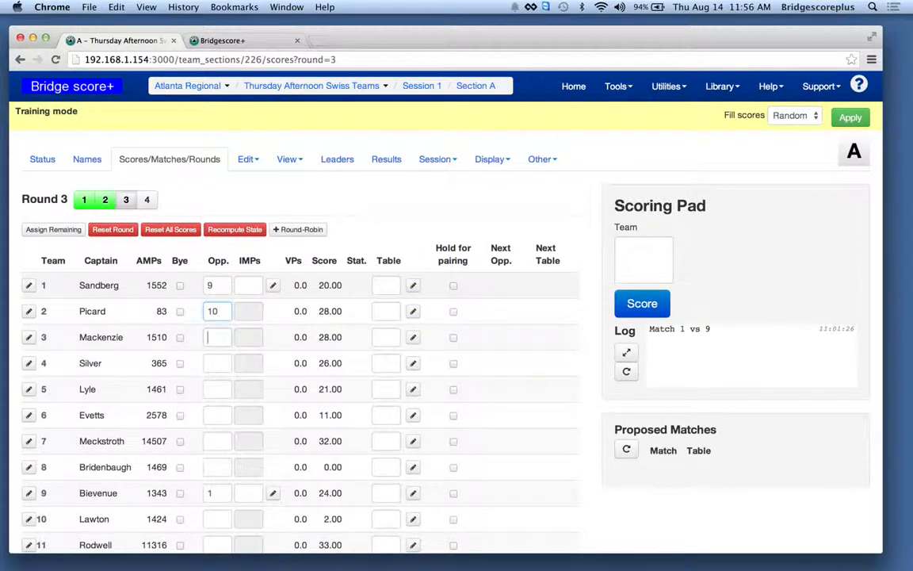
text(11)
key(Tab)
text(12)
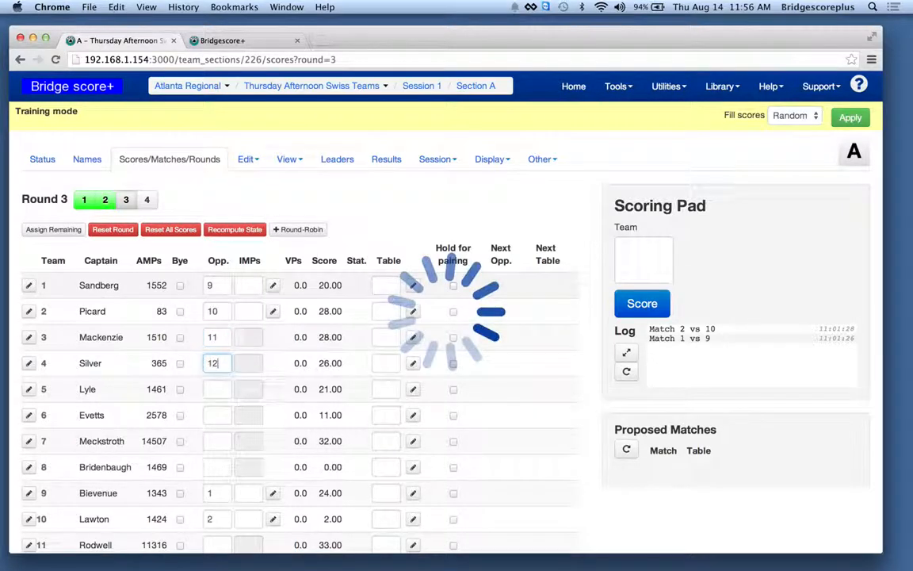
key(Tab)
text(13)
text(14)
key(Tab)
text(15)
key(Tab)
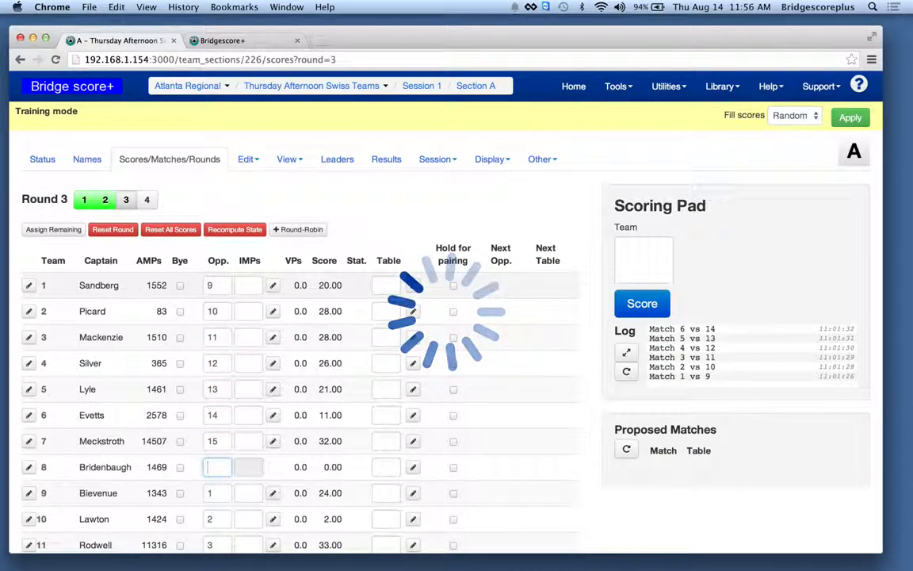
- Clear team 7's round 3 opponent and accept undoing the pairing of teams 7 and 15
scroll(444, 333, down, 4)
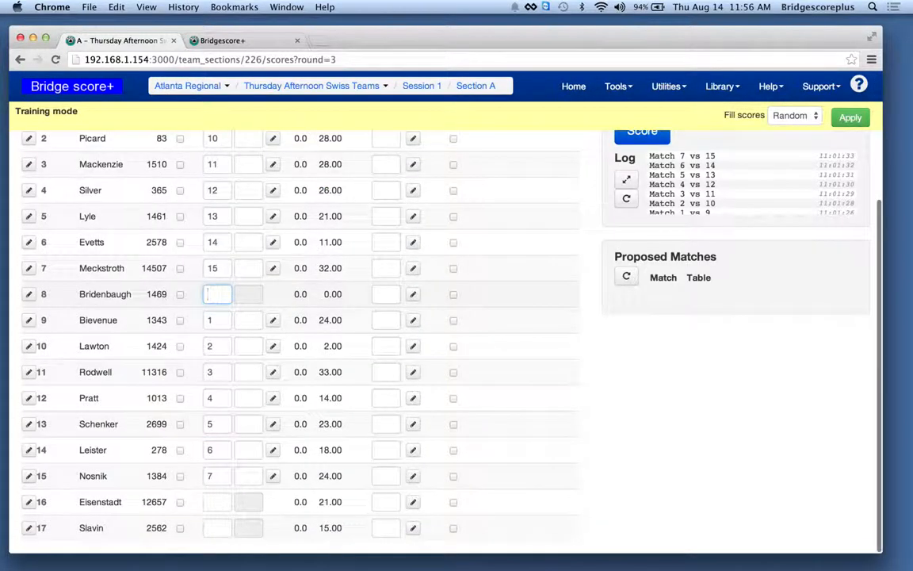
click(211, 268)
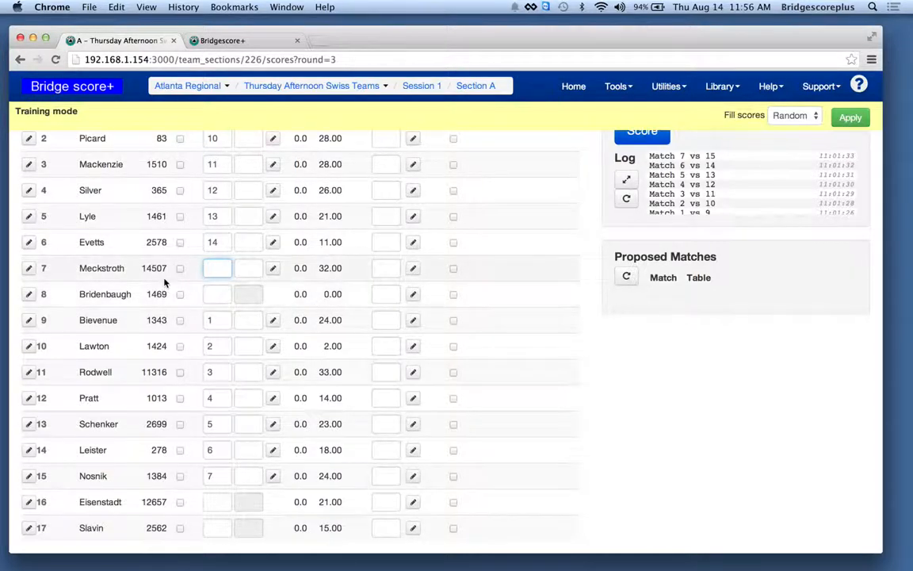
key(Return)
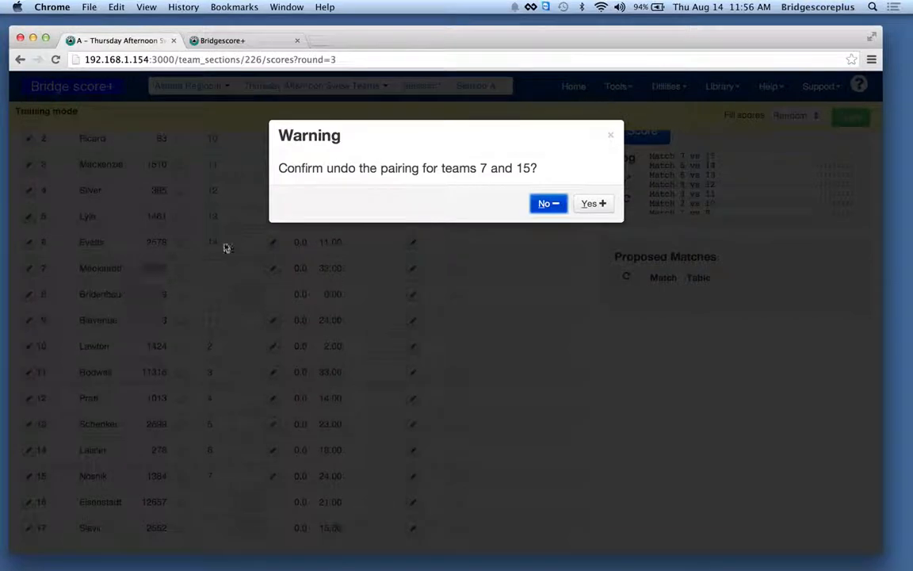
click(595, 204)
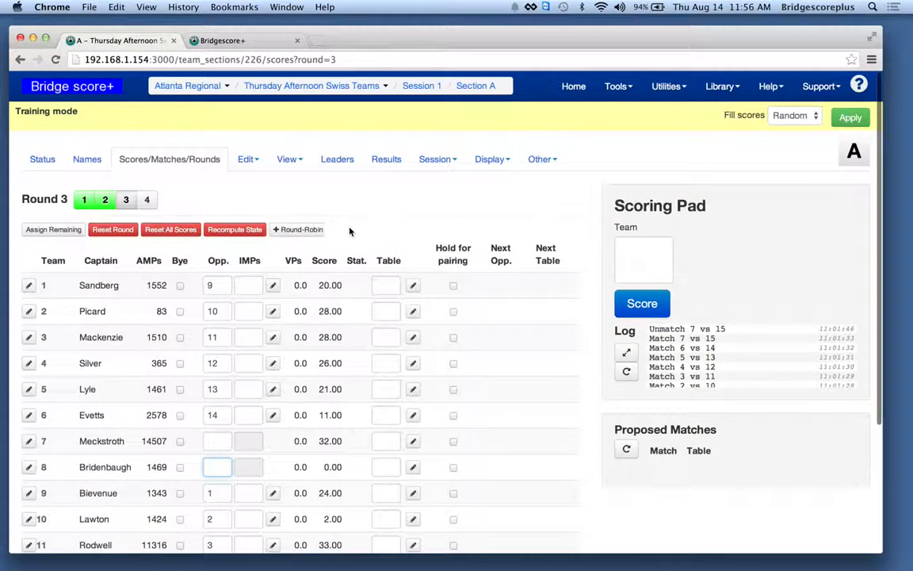
- Create a round-robin in round 3 for teams 7, 8 and 16
click(317, 231)
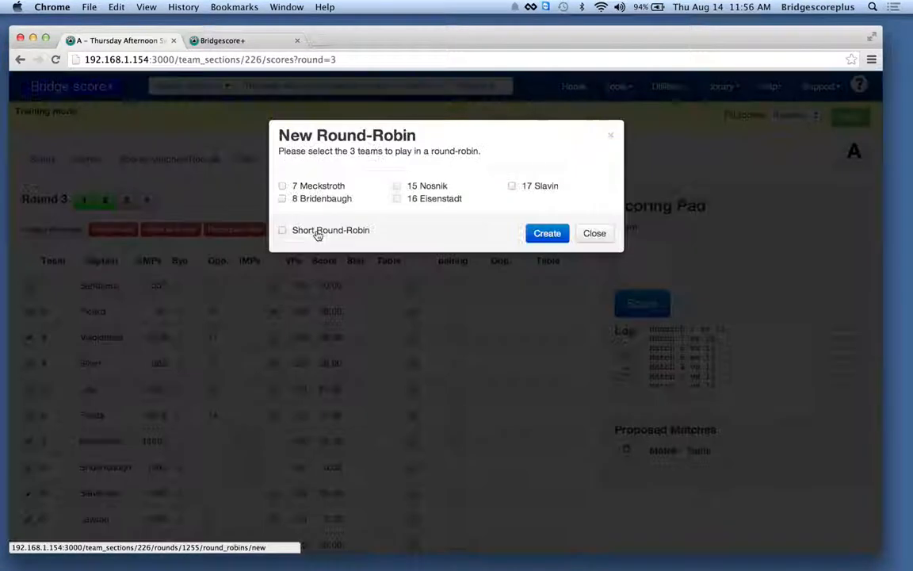
click(302, 187)
click(312, 203)
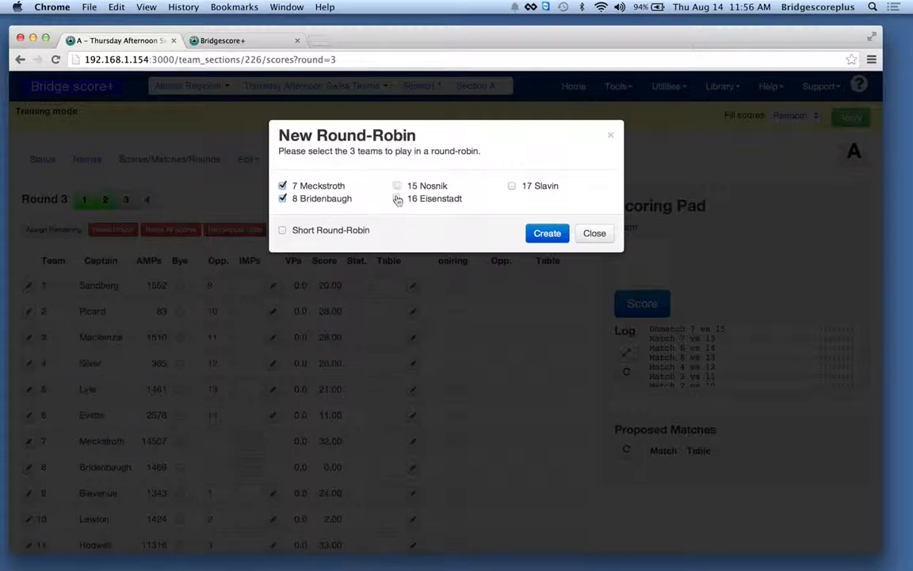
click(398, 200)
click(546, 233)
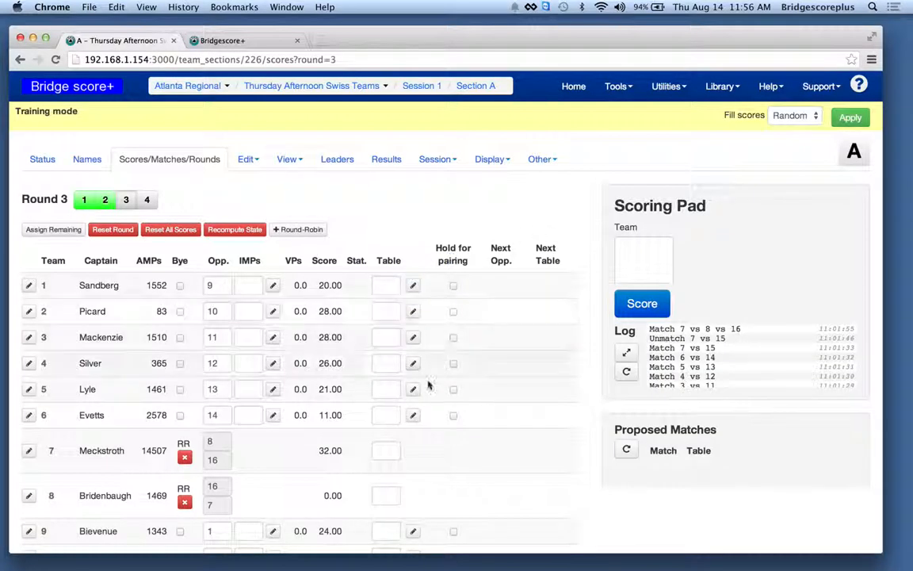
- Match team 6 with team 15 and team 14 with team 17 in round 3
scroll(430, 379, down, 5)
click(217, 457)
text(17)
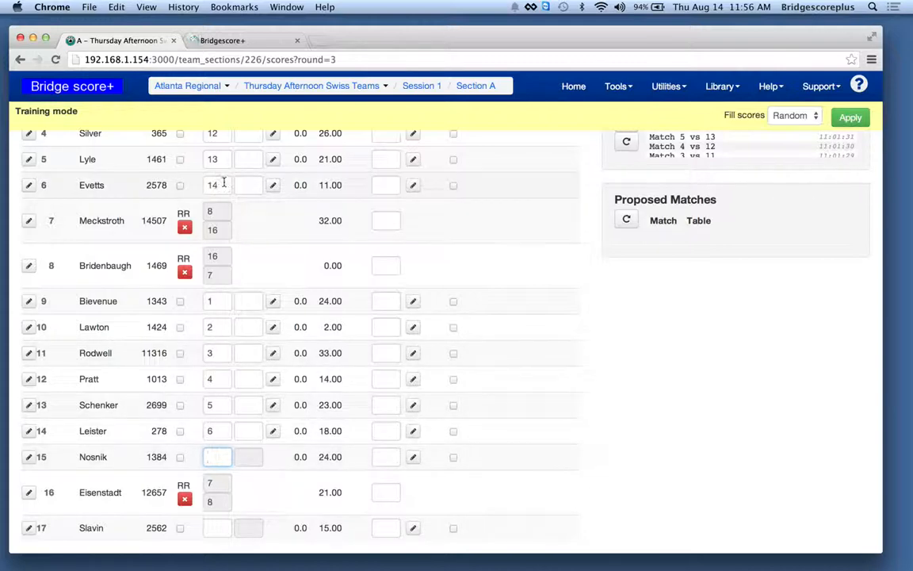
drag(223, 183, 199, 187)
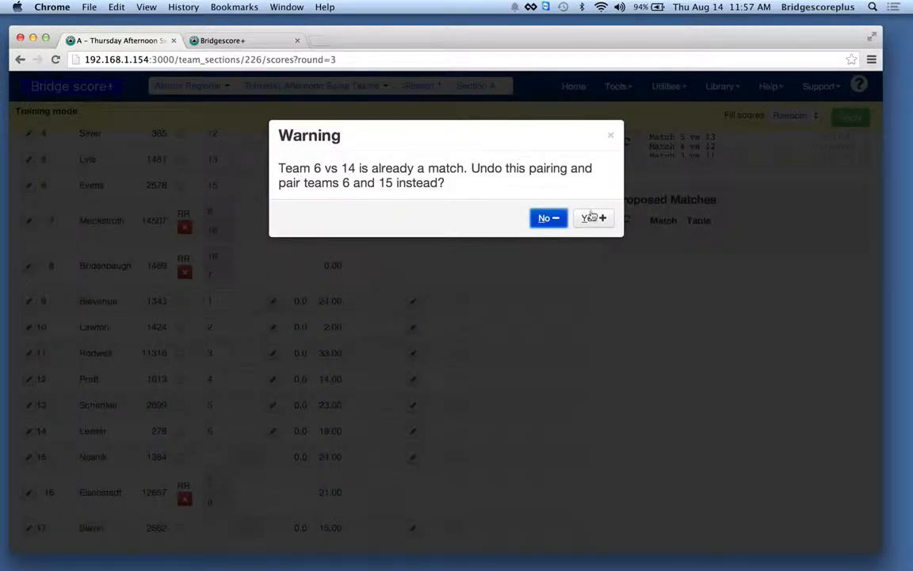
click(591, 216)
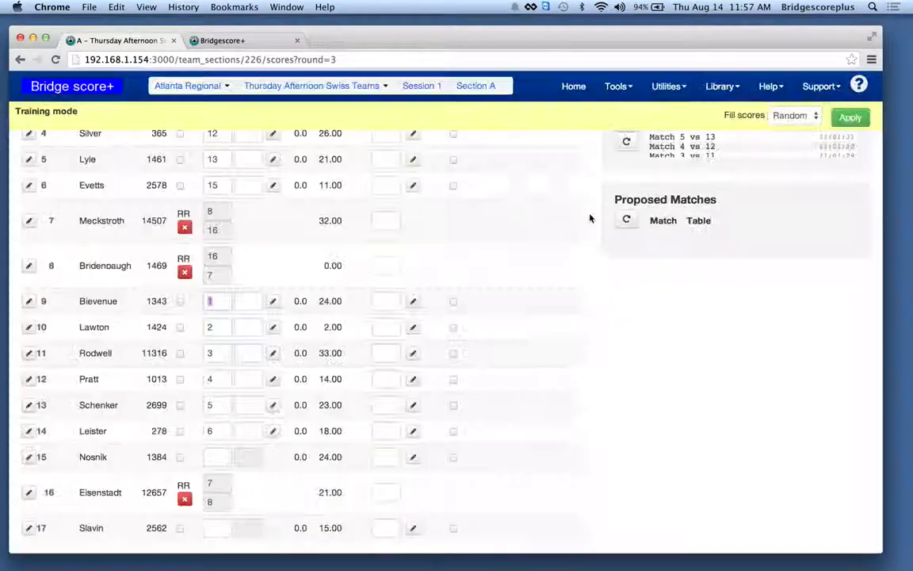
click(210, 431)
text(17)
key(Tab)
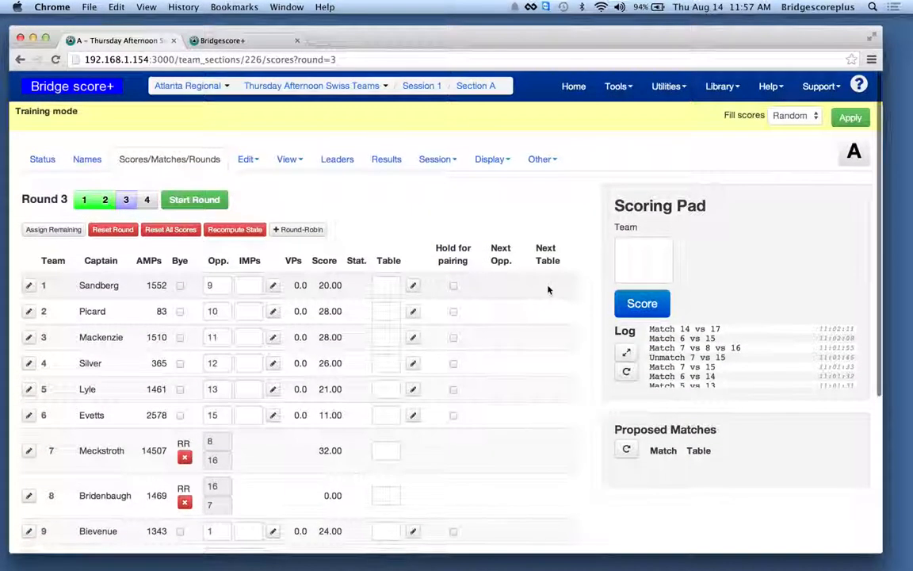
- Assign teams 1, 2, 3 and 4 to tables A1, A2, A3 and A4 in round 3 and check the round display
click(383, 285)
text(a1)
click(385, 310)
text(a2)
click(385, 337)
text(a3)
click(383, 363)
text(a4)
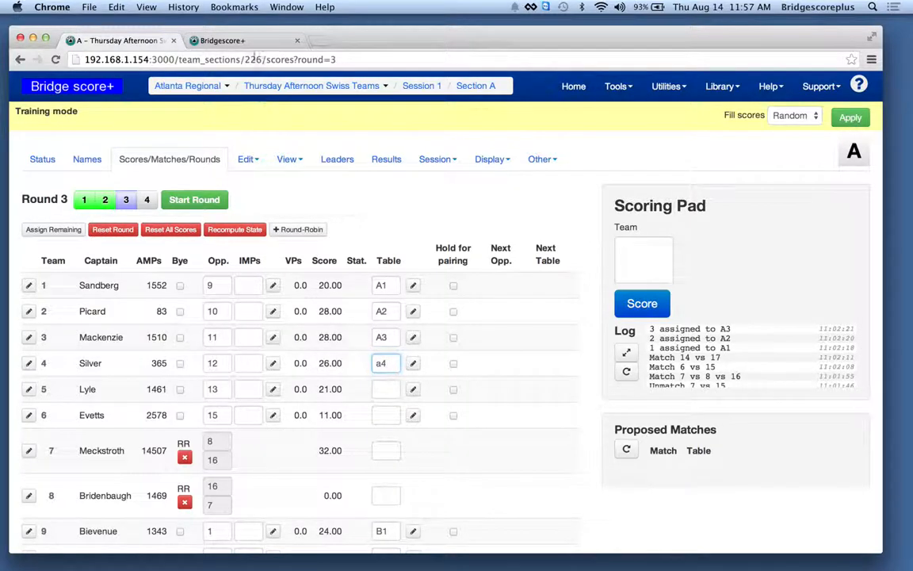
click(243, 40)
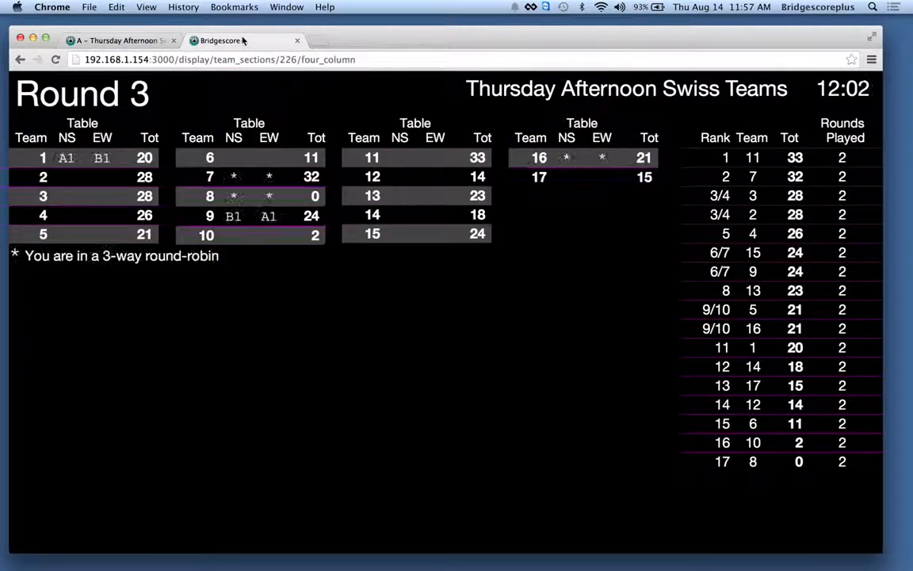
click(143, 41)
- Assign team 16 to table A5, team 5 to A6, team 6 to A7 and team 14 to A8 in round 3
scroll(304, 323, down, 5)
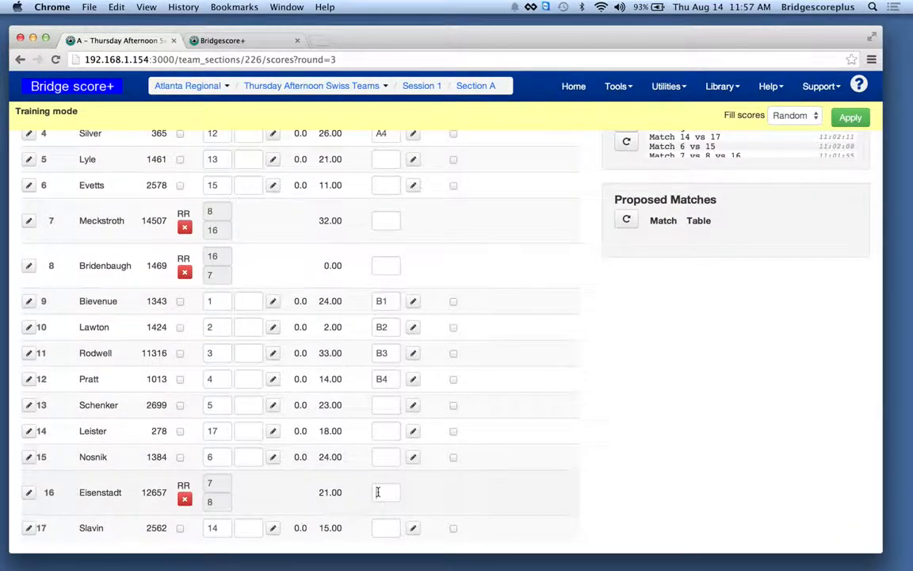
click(377, 492)
text(a8)
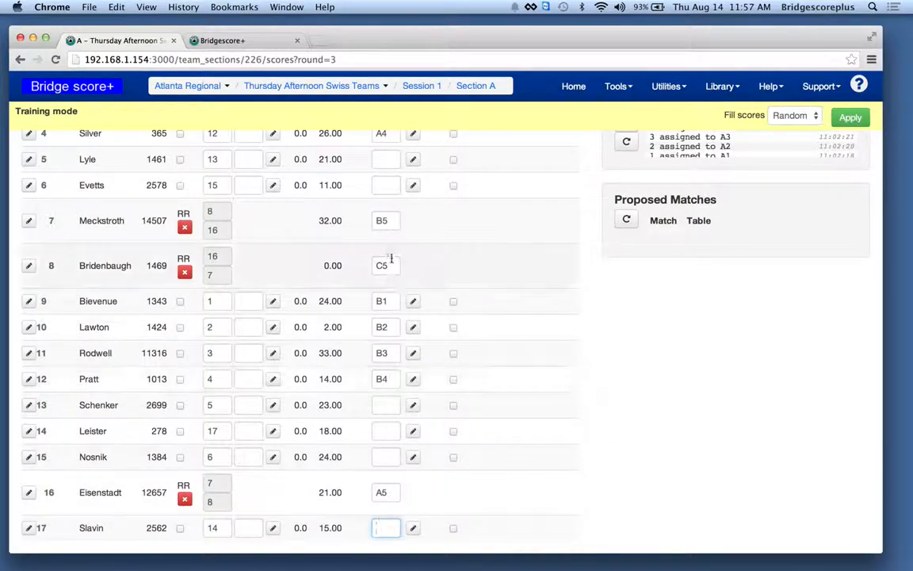
click(382, 161)
text(a6)
click(380, 187)
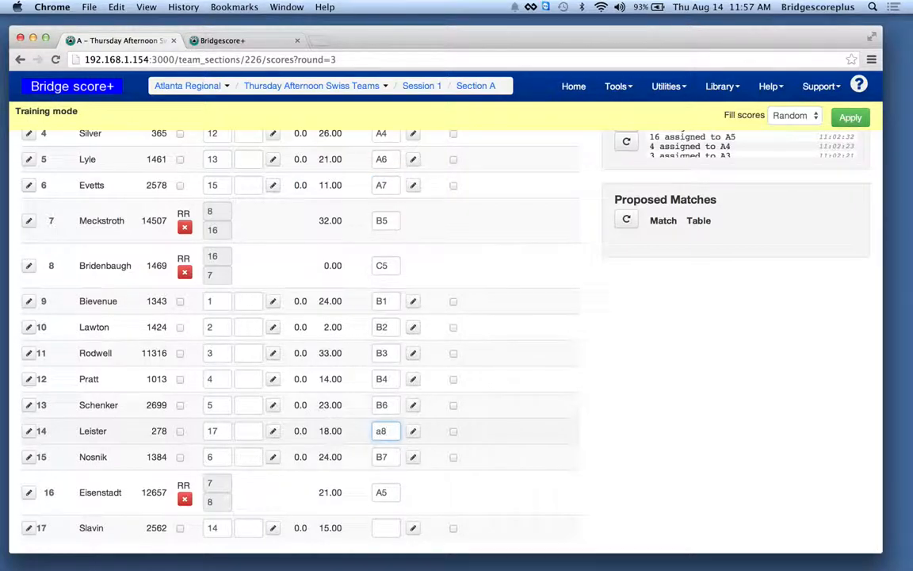
key(Return)
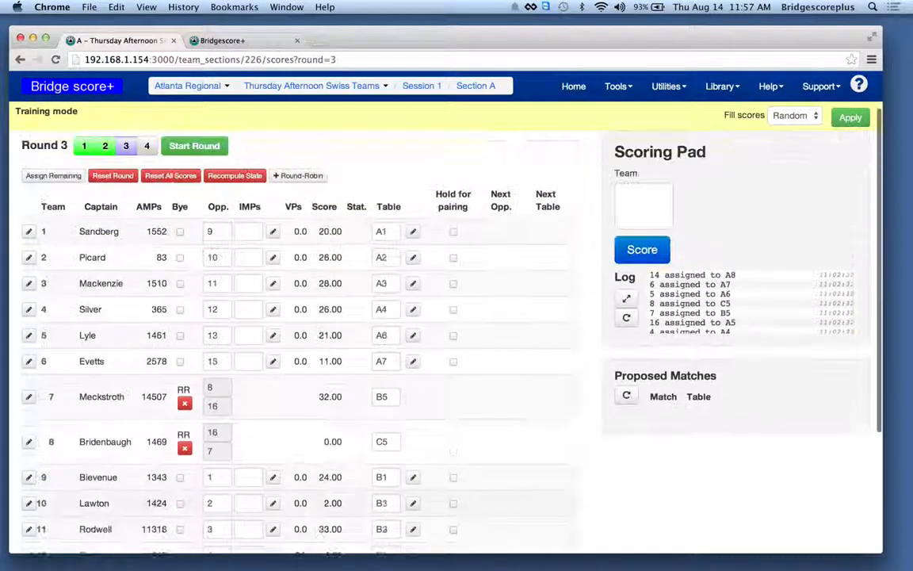
- View the round 3 display and fill the round's head-to-head matches with random scores
click(238, 40)
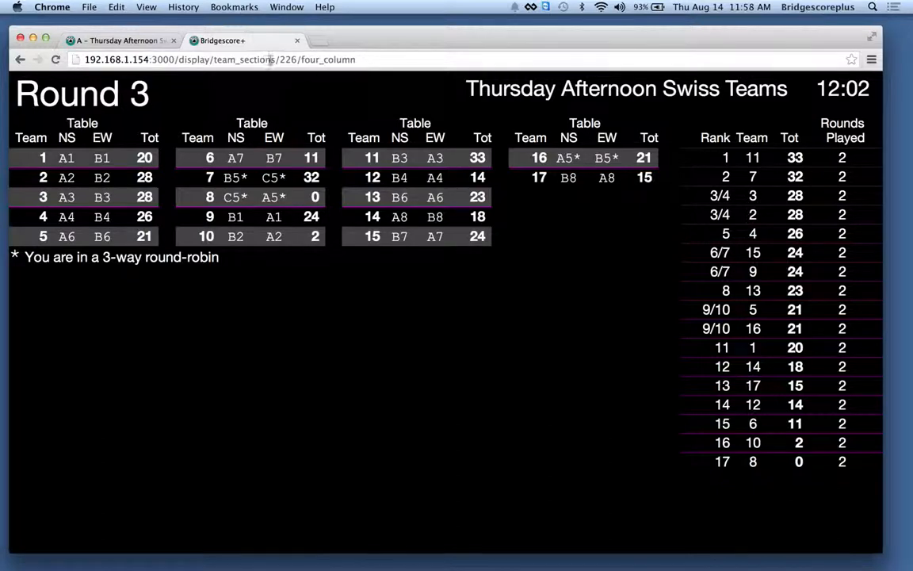
click(141, 41)
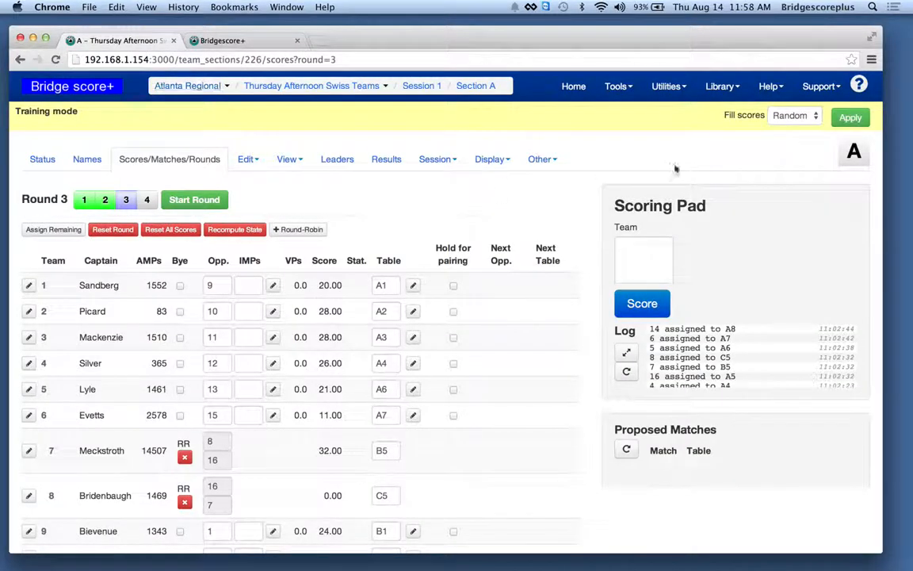
click(851, 118)
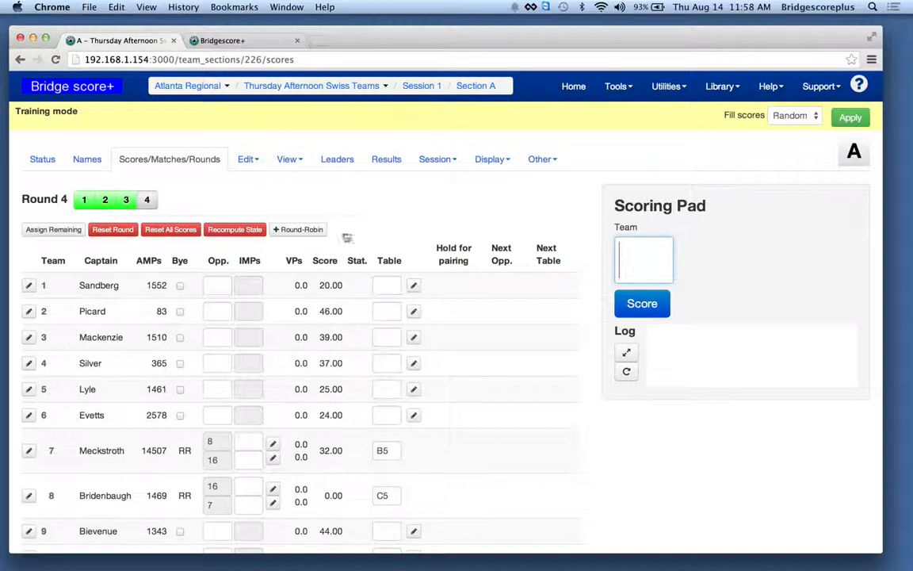
- Match team 1 with team 5 and team 2 with team 6 in round 4
text(5)
click(212, 311)
text(6)
- Try to pair team 3 with team 7 in round 4 and decline undoing team 7's existing match
click(212, 339)
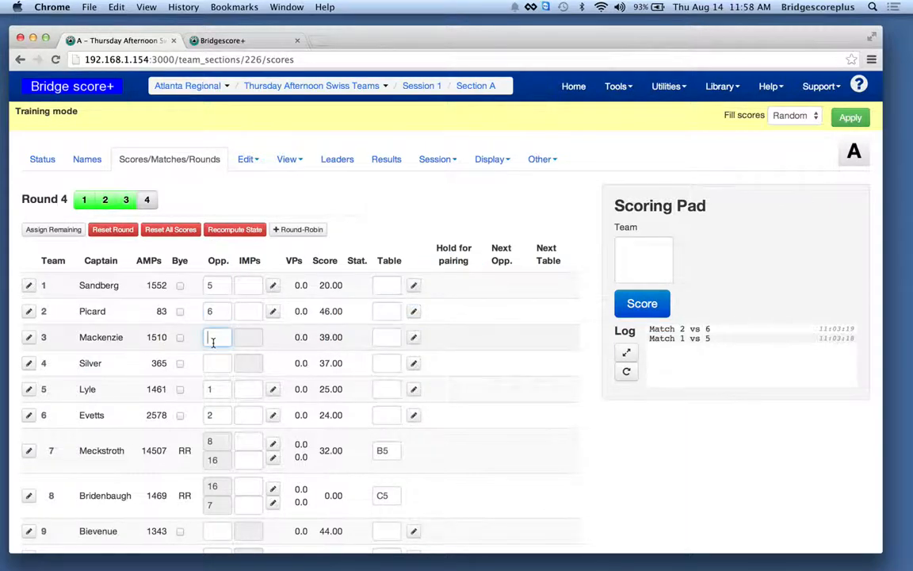
text(7)
click(215, 363)
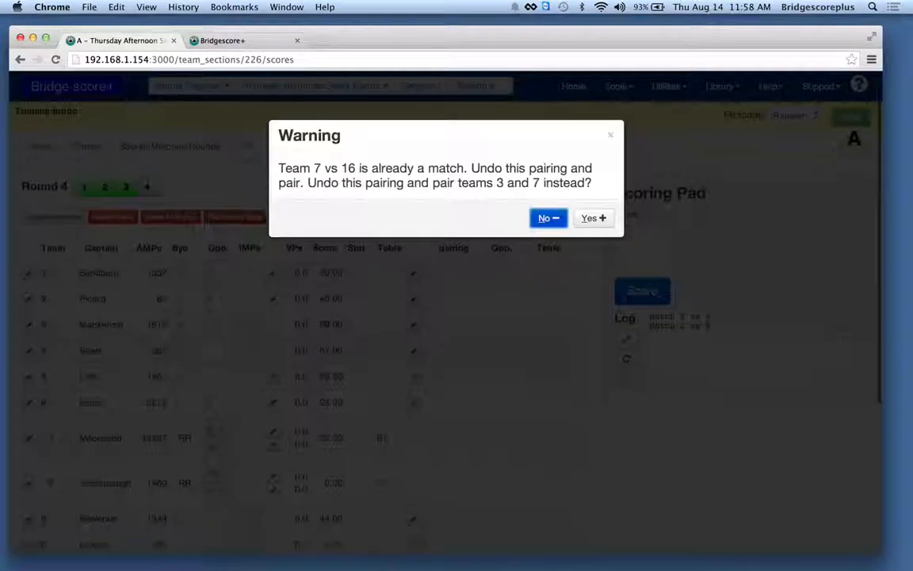
click(546, 219)
- Try to pair team 3 with team 9 in round 4 and decline the rematch
scroll(460, 322, down, 1)
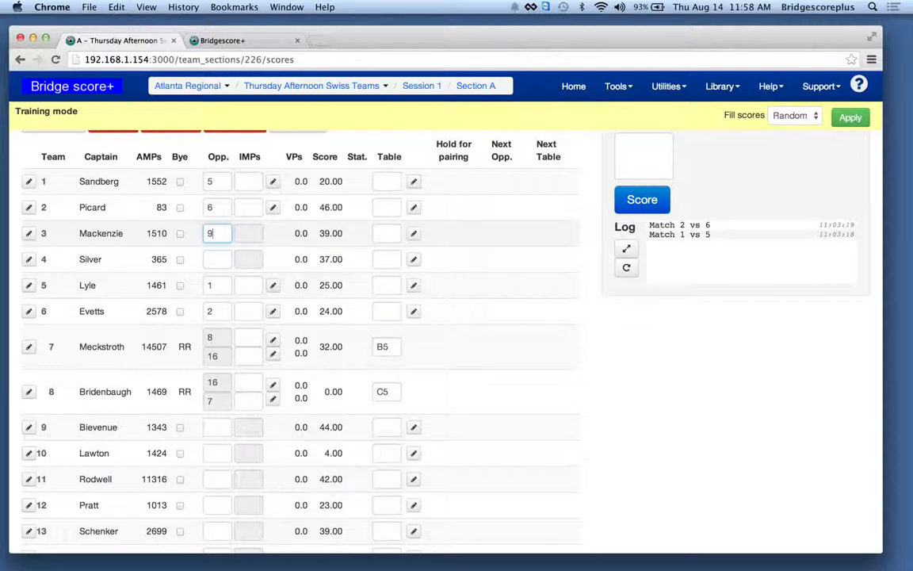
text(9)
key(Tab)
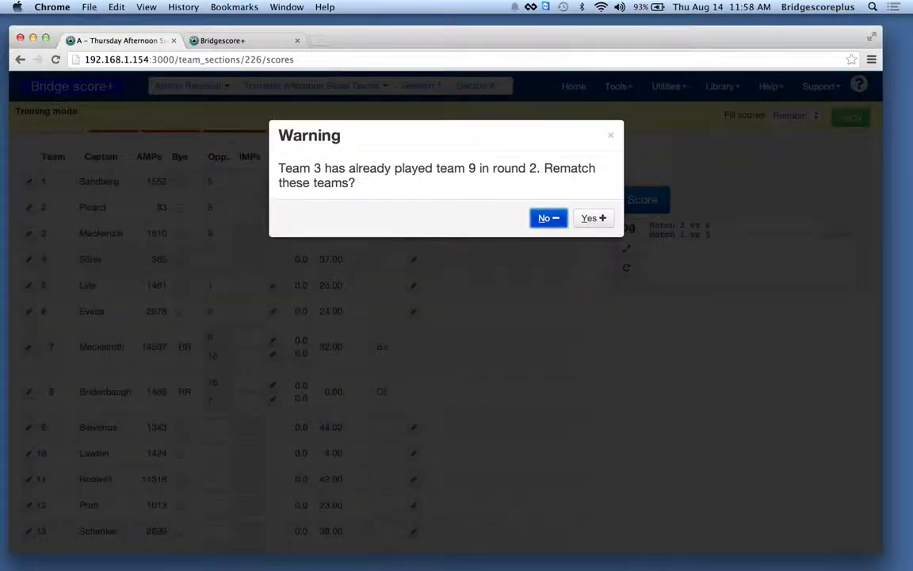
click(560, 220)
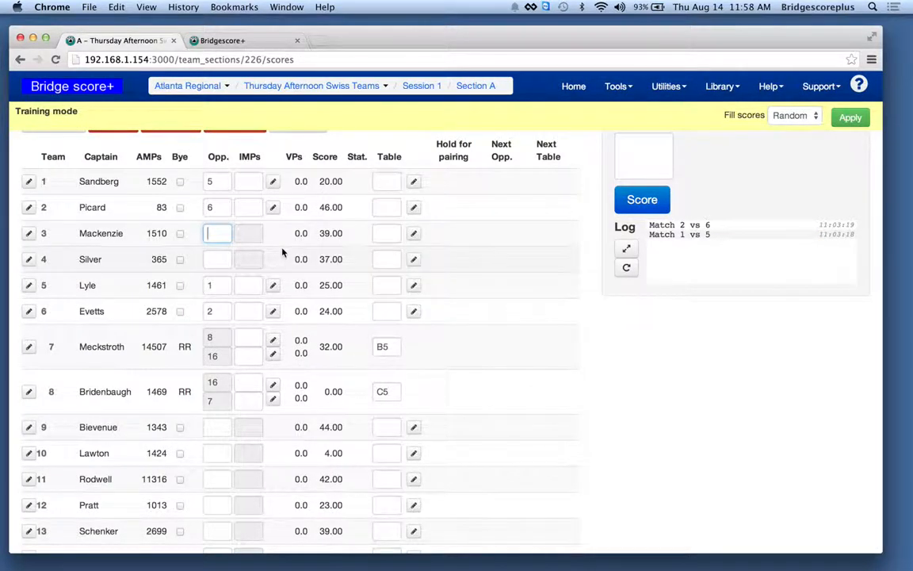
- Match team 3 with team 11 in round 4 and accept the rematch
text(11)
click(210, 256)
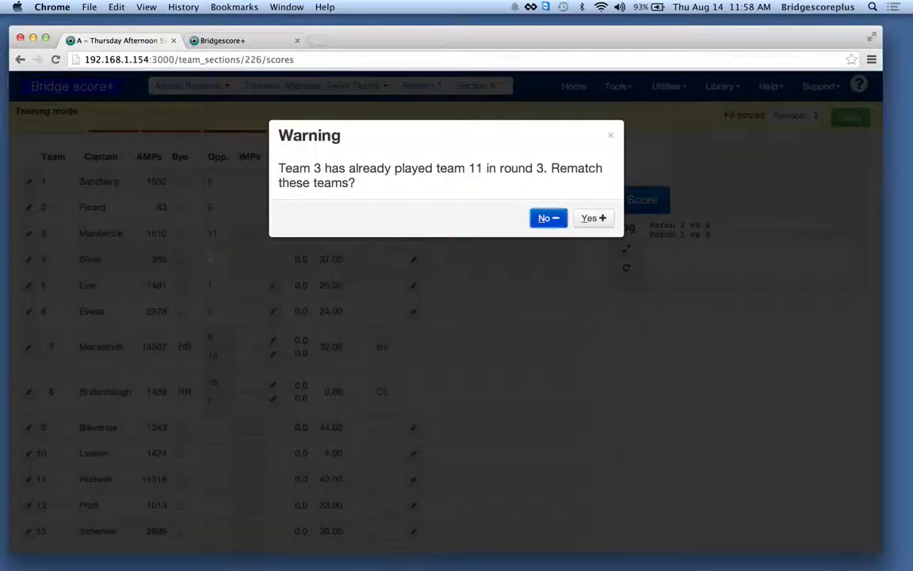
click(590, 219)
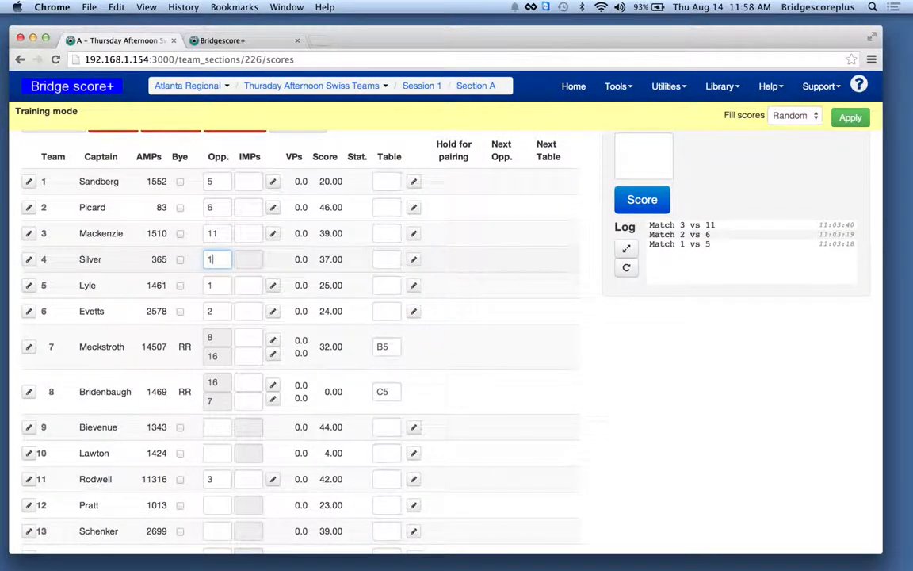
- Match teams 4, 9, 10 and 12 in round 4 with opponents 13, 14, 15 and 17 respectively
click(210, 429)
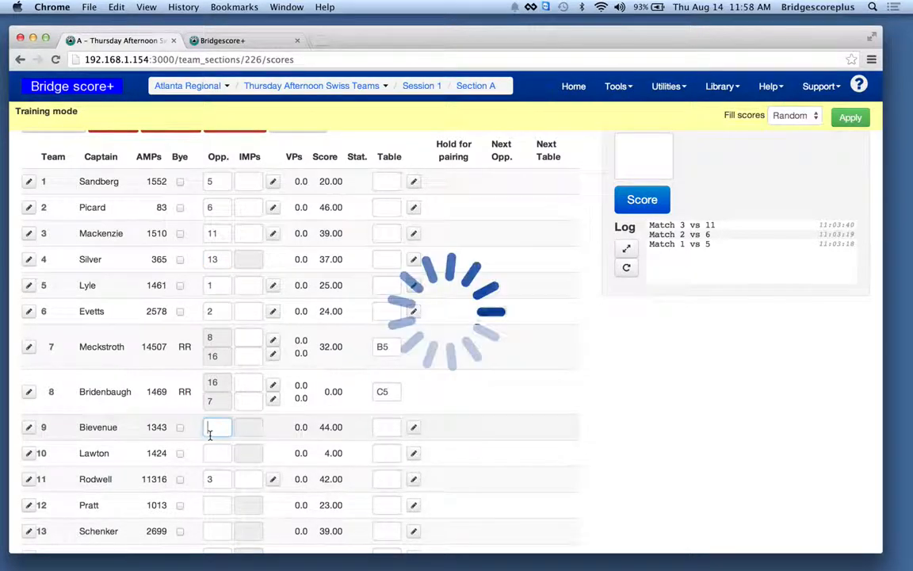
scroll(210, 435, down, 3)
text(14)
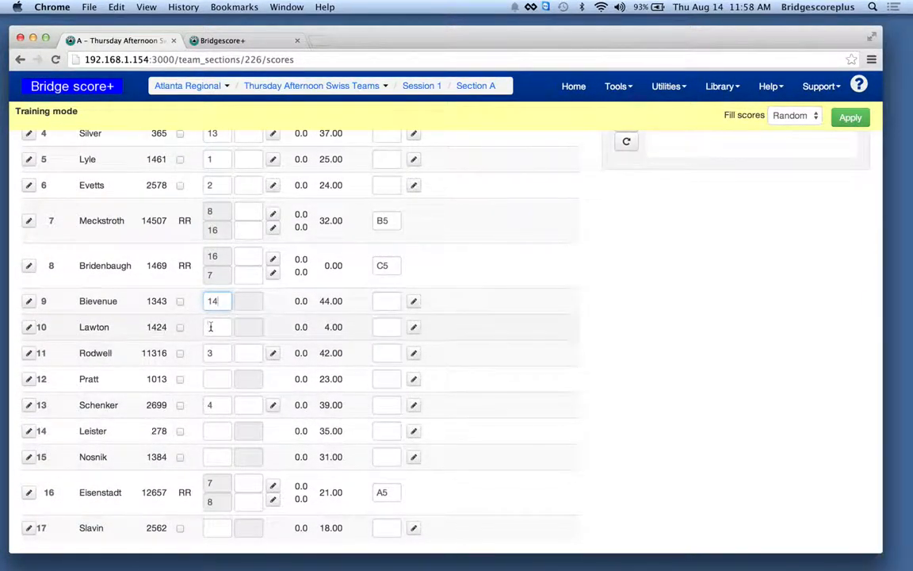
click(210, 327)
text(15)
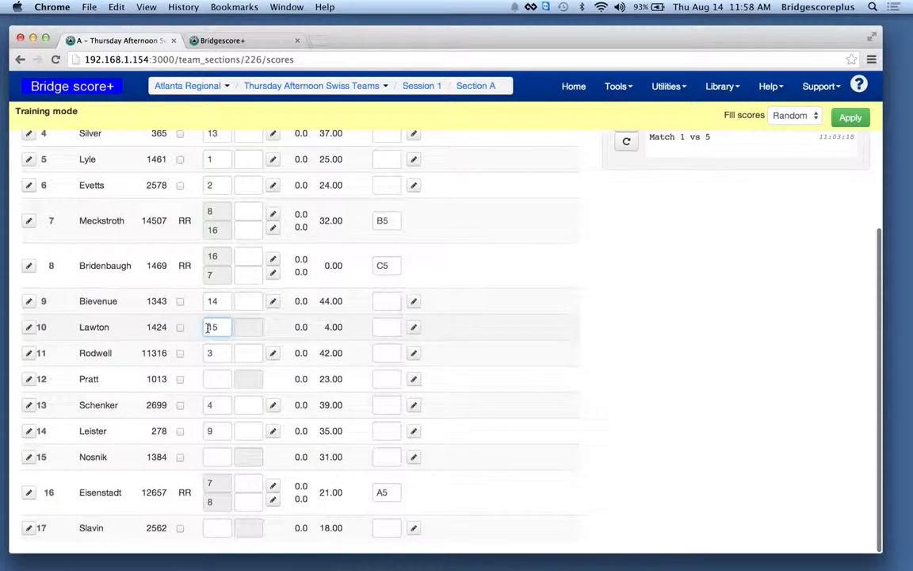
click(209, 380)
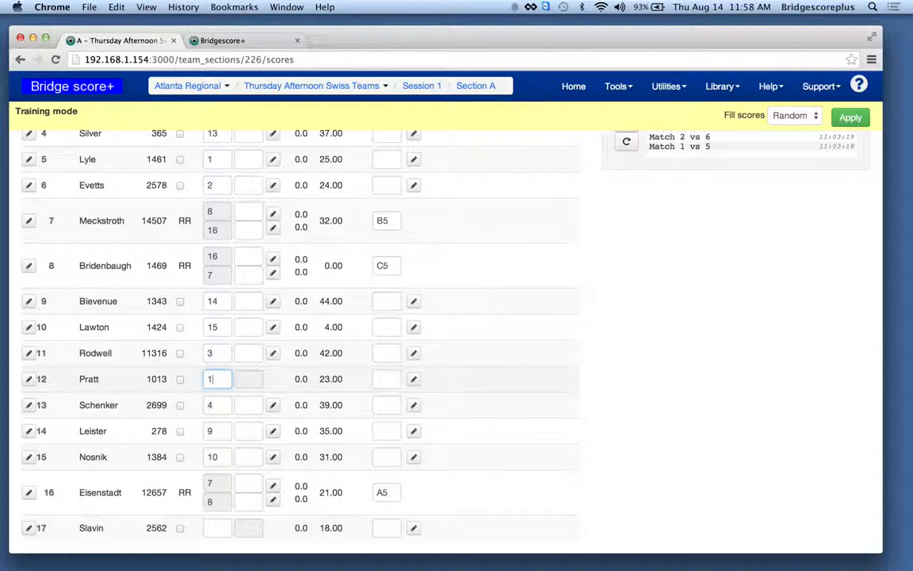
key(Tab)
- View the round 4 display, check the round 3 scores page and return to the round 4 scores
scroll(385, 340, up, 5)
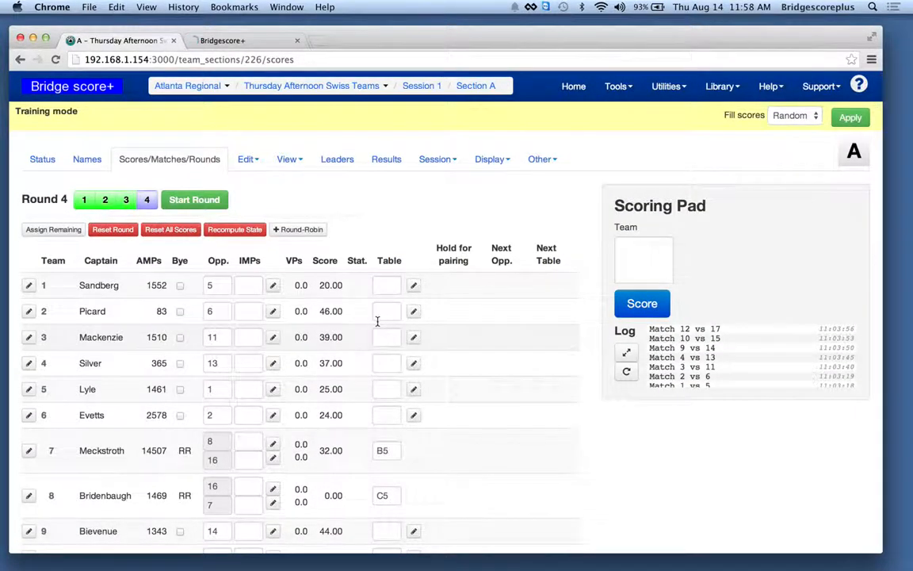
click(238, 40)
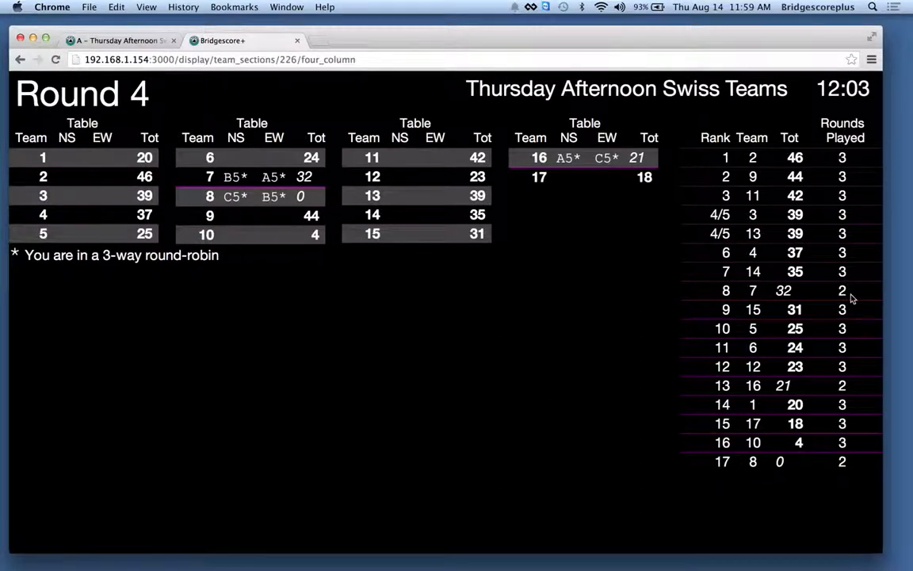
click(123, 40)
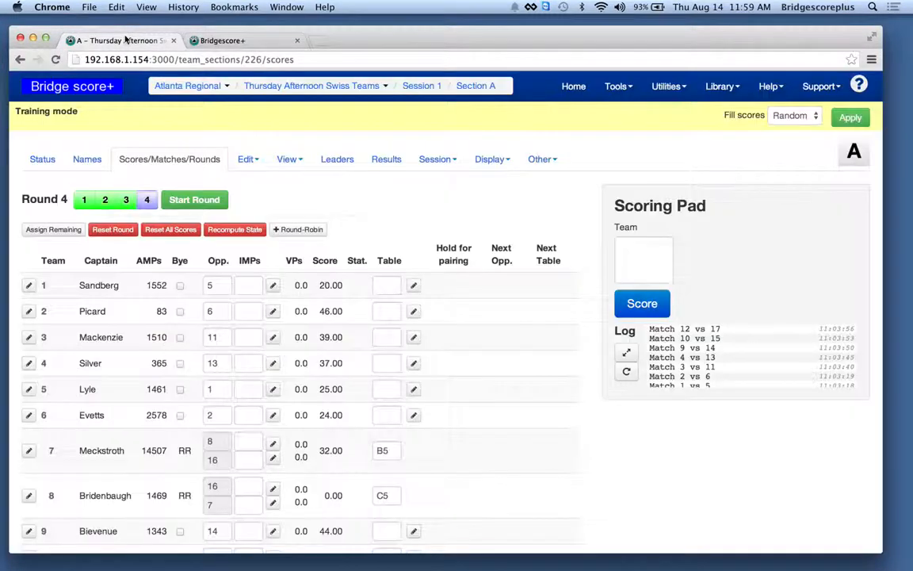
click(126, 200)
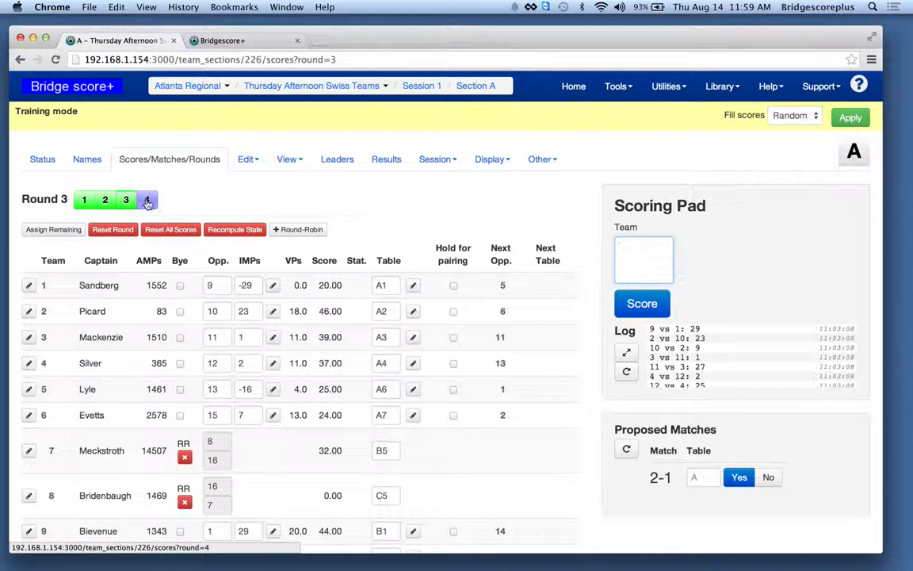
click(147, 201)
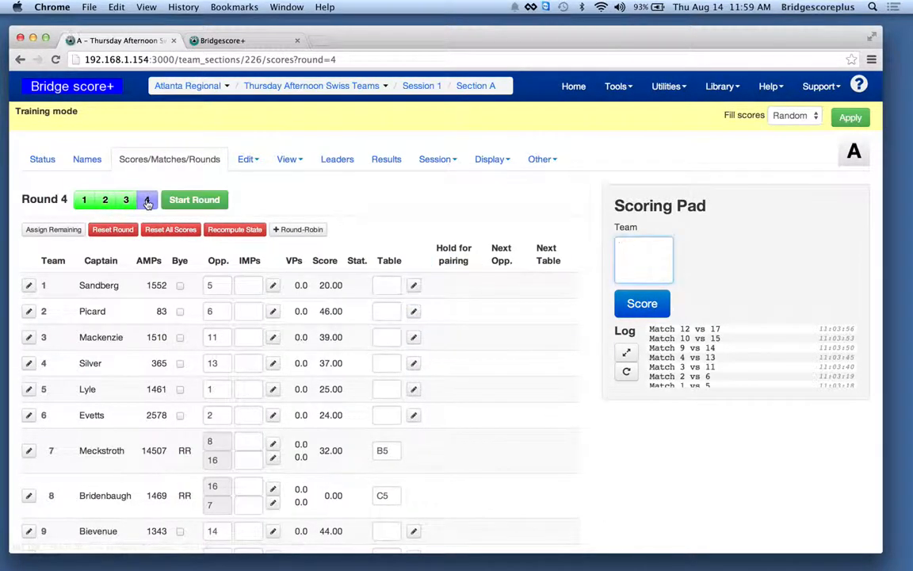
- Post team 7's round 4 round-robin scores as 12 IMPs against team 8 and -43 IMPs against team 16
scroll(377, 326, down, 3)
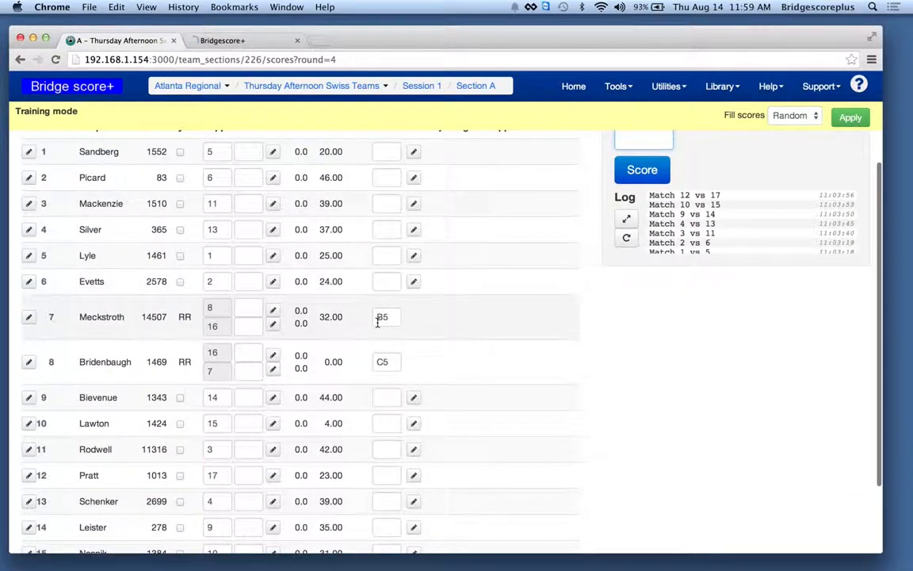
scroll(377, 321, up, 3)
click(652, 221)
text(7)
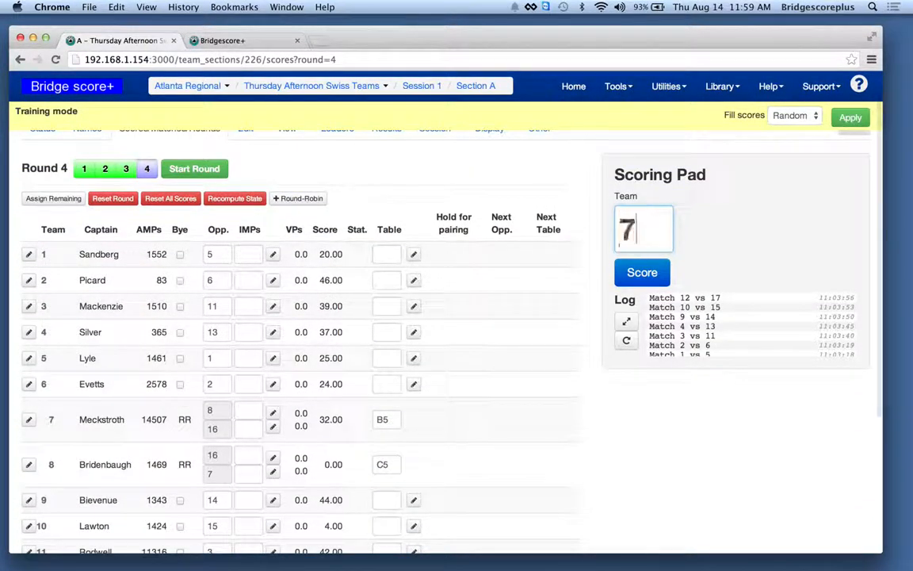
key(Return)
text(123)
key(BackSpace)
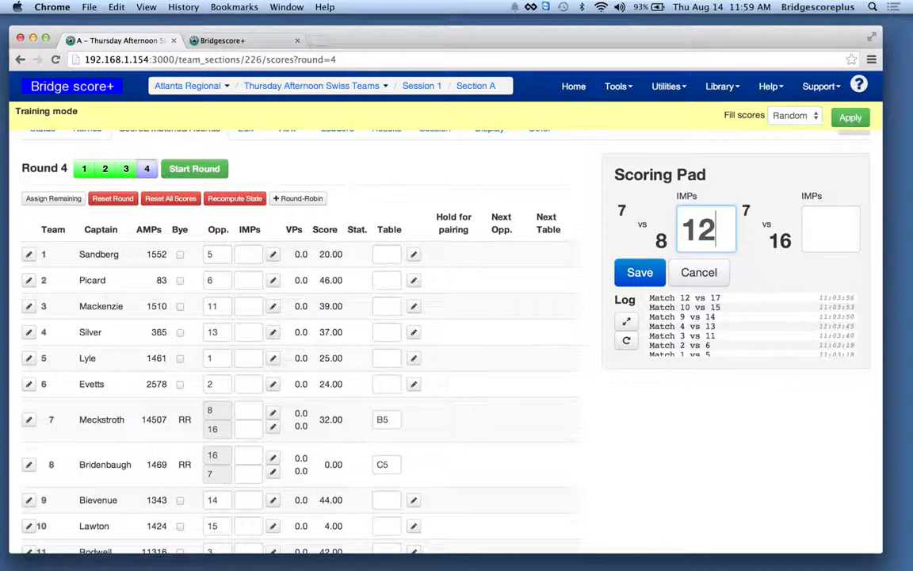
key(Tab)
text(-43)
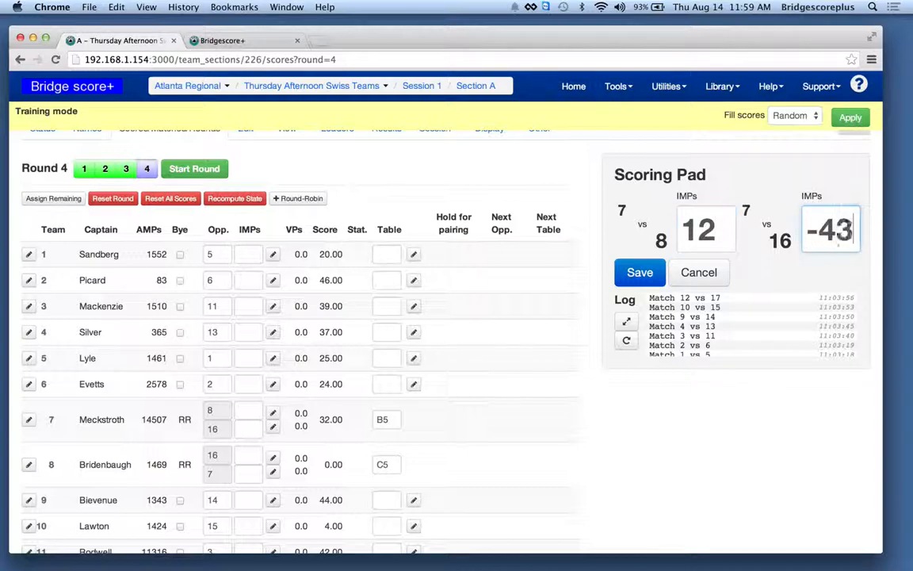
key(Return)
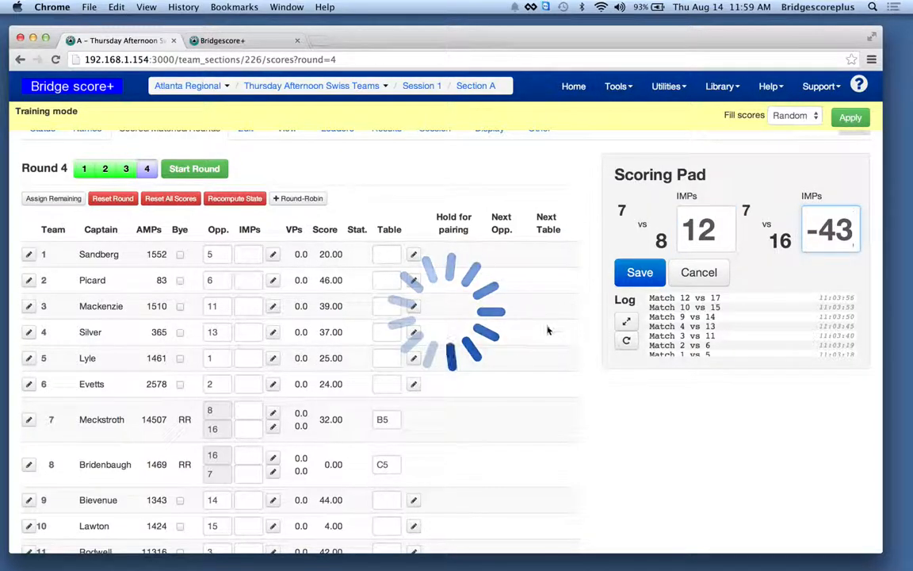
- Enter 0 IMPs for team 8 against team 16 in round 4 and check the public display
scroll(521, 353, down, 5)
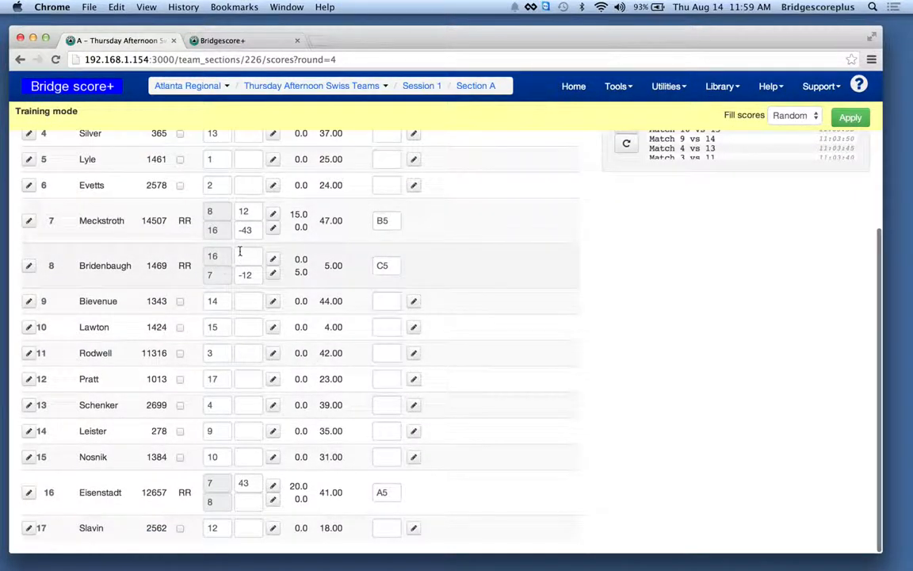
text(0)
key(Tab)
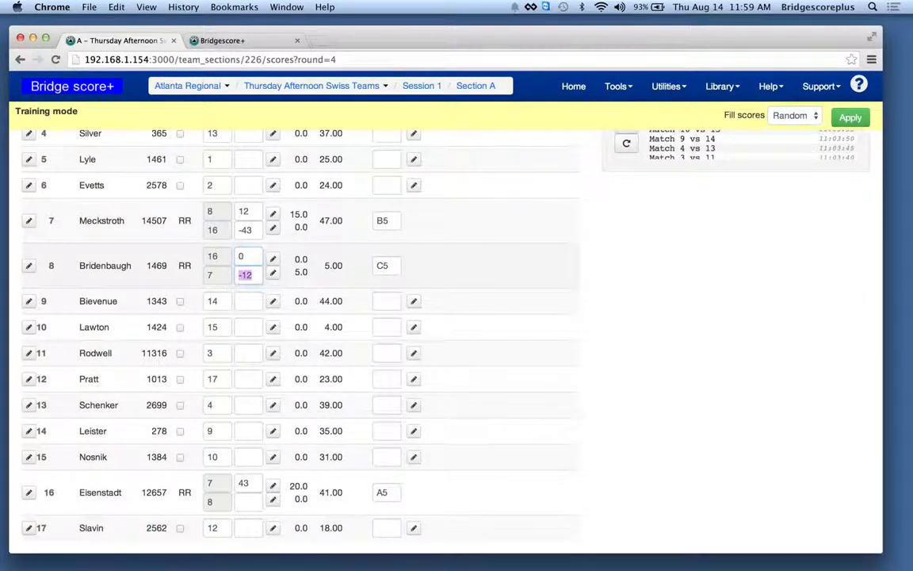
click(238, 44)
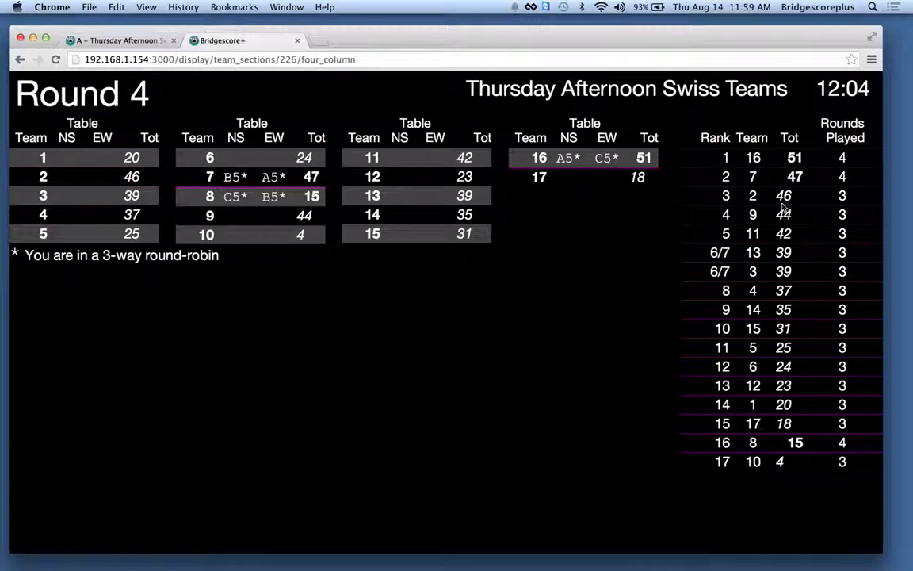
click(140, 41)
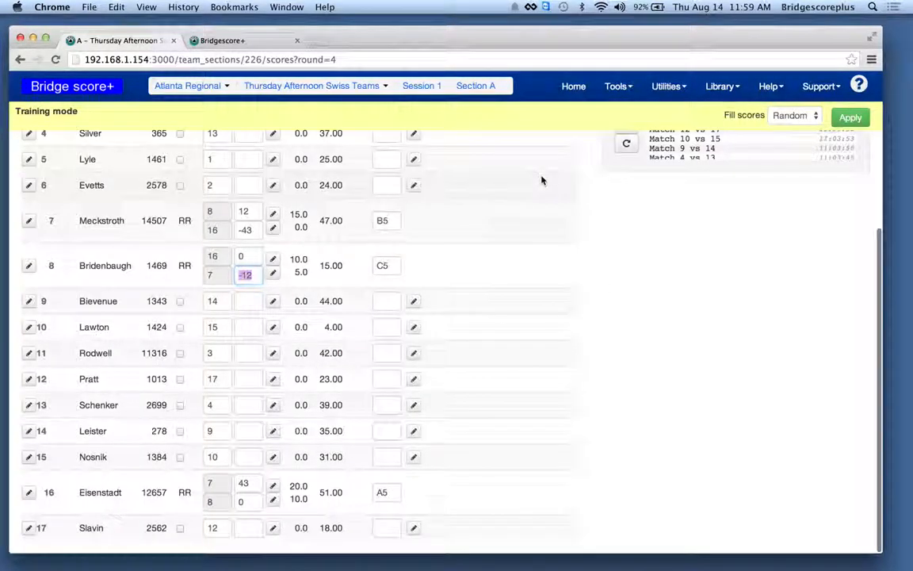
- Post 5 IMPs for team 4 in its round 4 match against team 13
scroll(543, 180, up, 3)
click(653, 263)
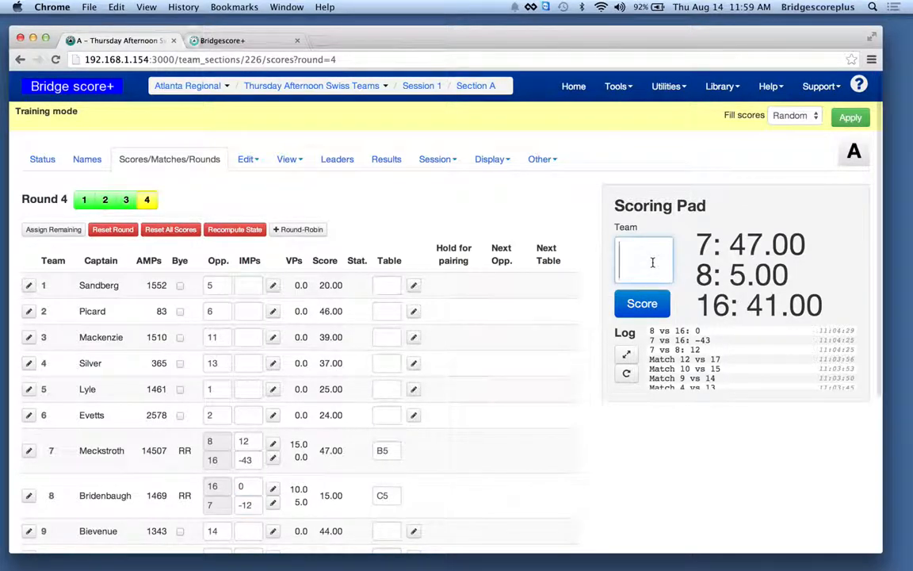
text(4)
key(Return)
text(55)
key(BackSpace)
key(Return)
- Post round 4 scores of -3 IMPs for team 5 against team 1 and 11 IMPs for team 6 against team 2
text(5)
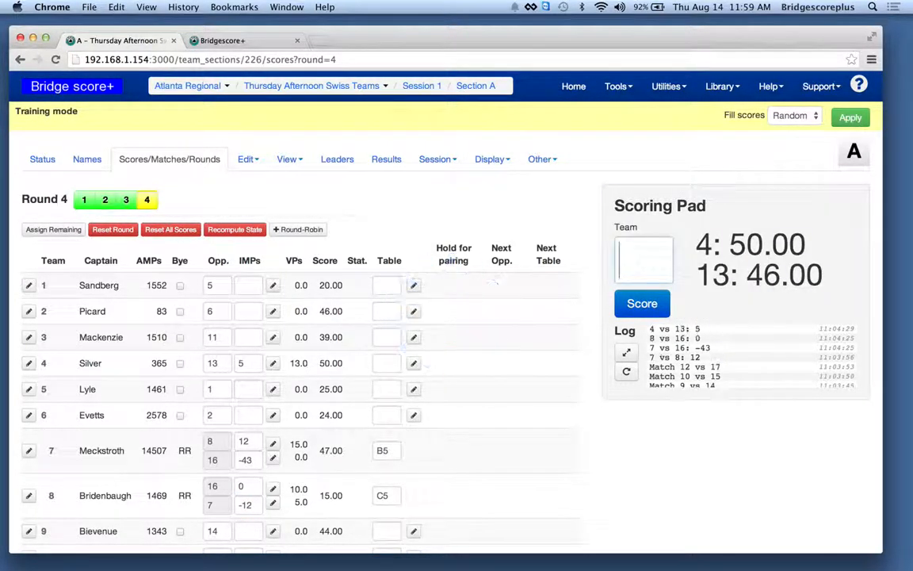
key(Return)
text(-3)
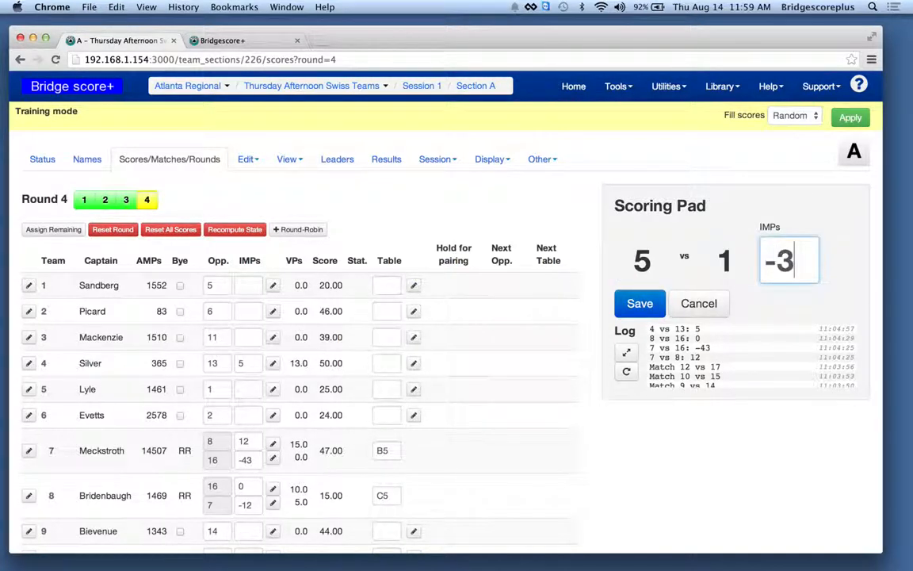
key(Return)
text(6)
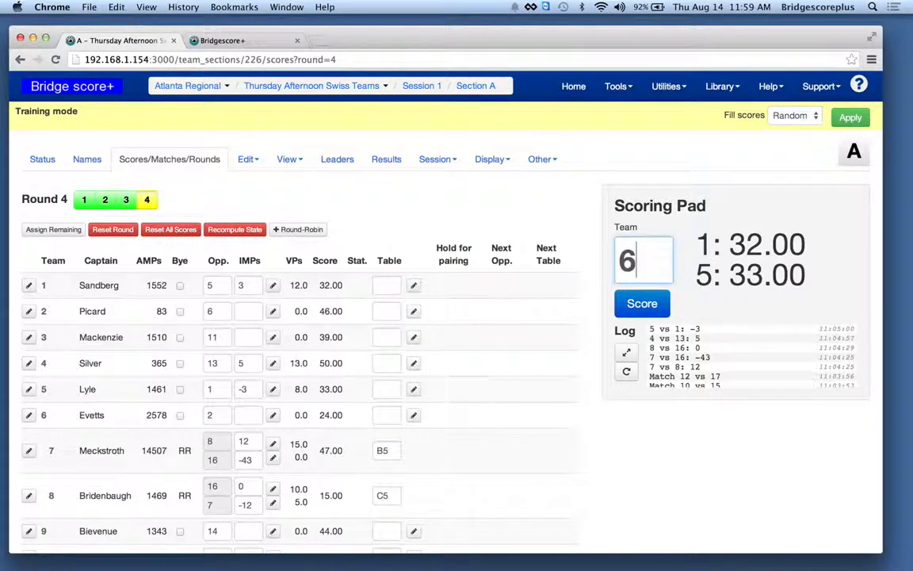
key(Return)
text(11)
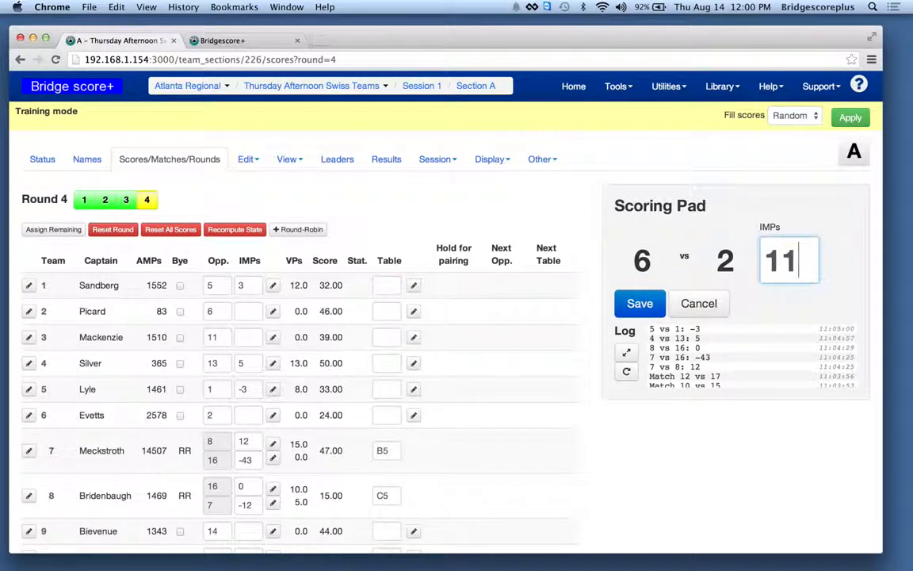
key(Return)
- Check the posted totals and rankings on the round 4 display and return to the scores page
scroll(479, 324, down, 3)
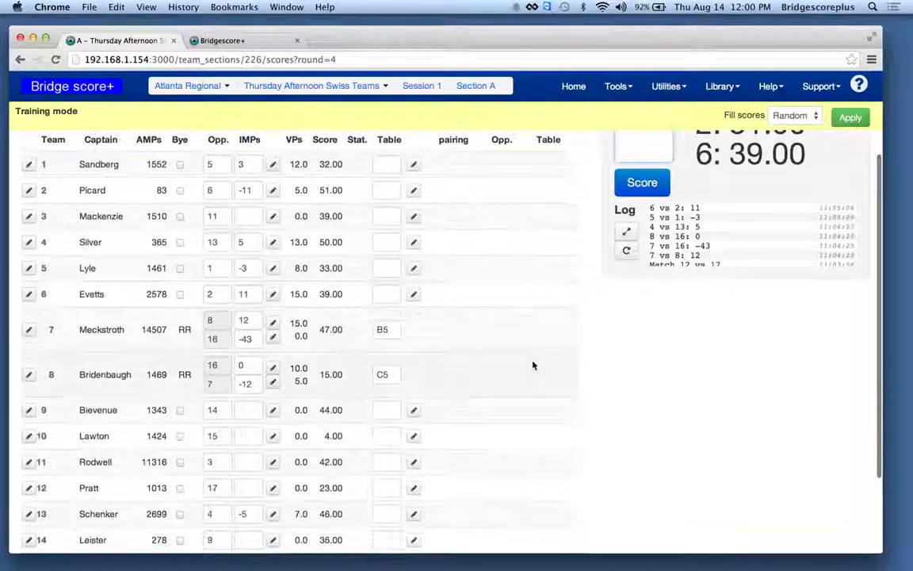
click(225, 39)
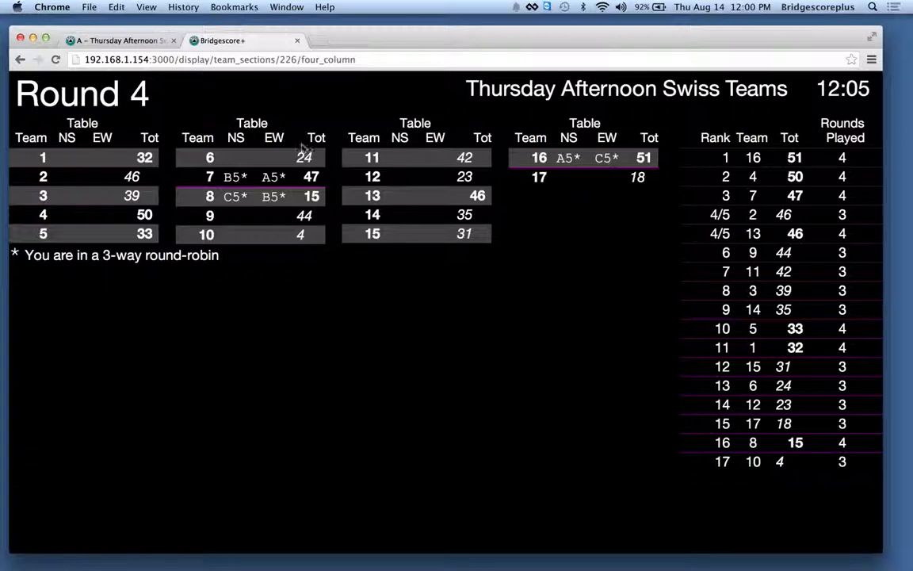
click(108, 41)
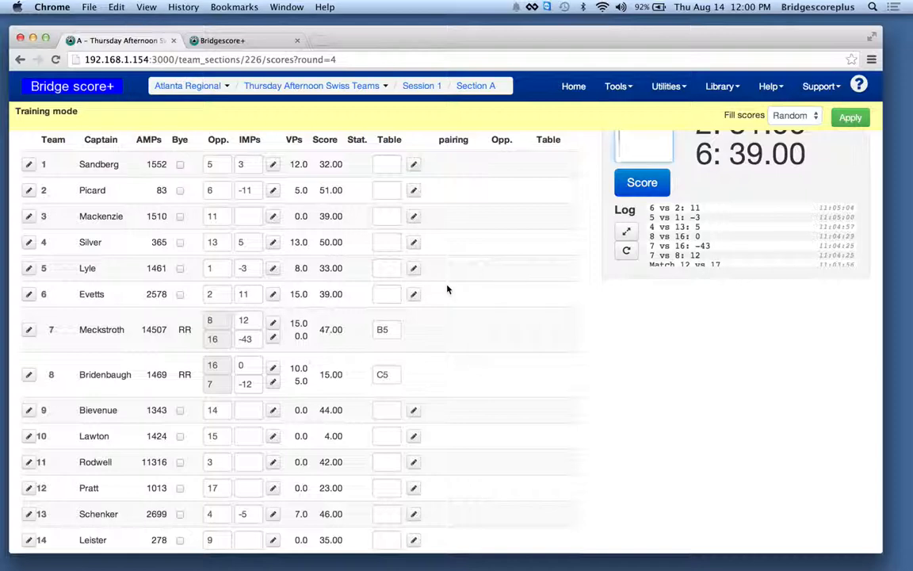
- Enter the remaining round 4 scores in the score table: 2 IMPs for team 9 and 1 IMP each for teams 10, 11 and 12
scroll(446, 291, down, 3)
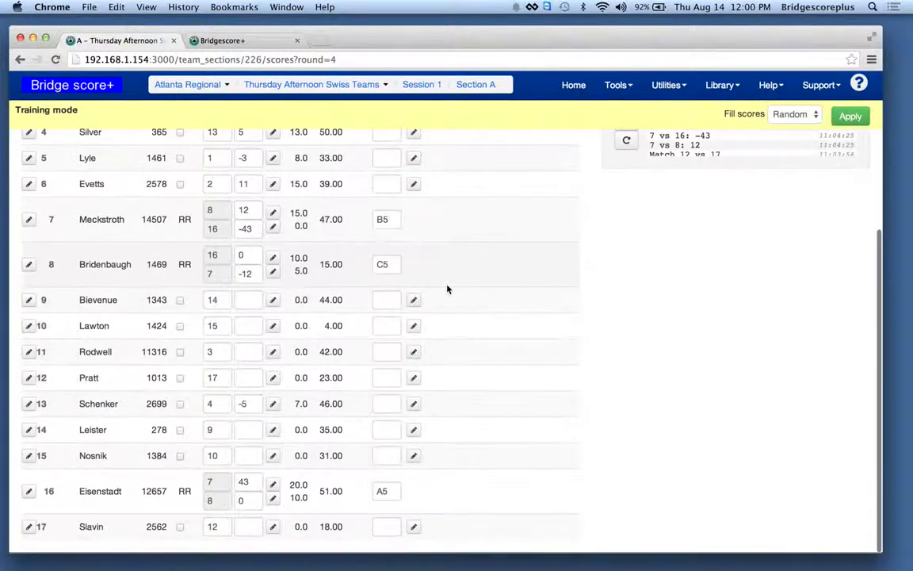
click(258, 305)
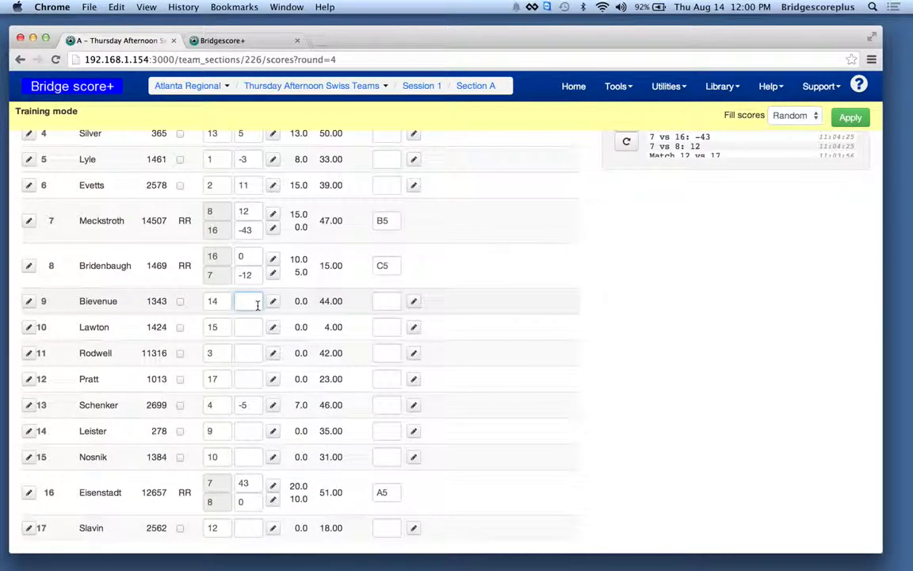
text(1)
click(248, 354)
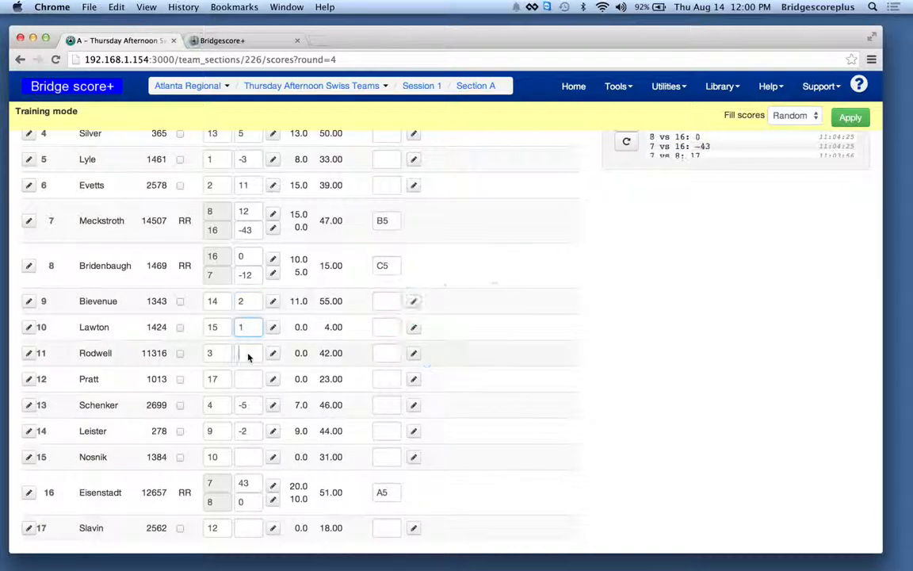
text(1)
click(243, 380)
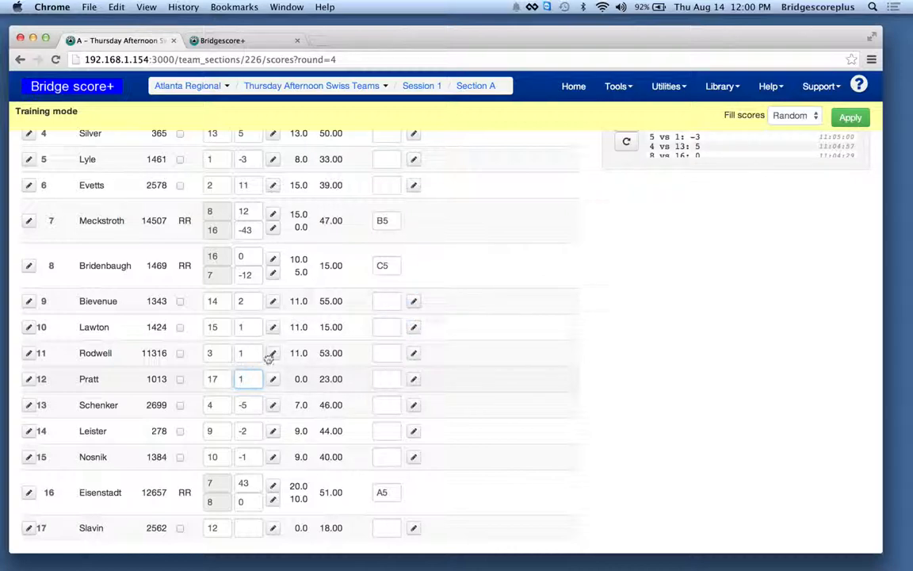
key(Tab)
- Review the full round 4 ranking of all teams on the display and return to the scores page
scroll(329, 322, up, 3)
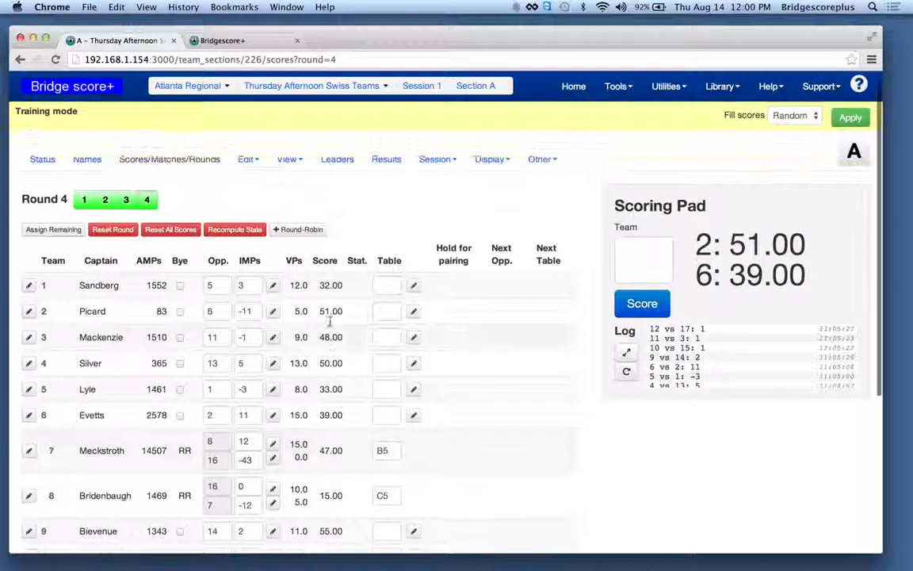
click(204, 40)
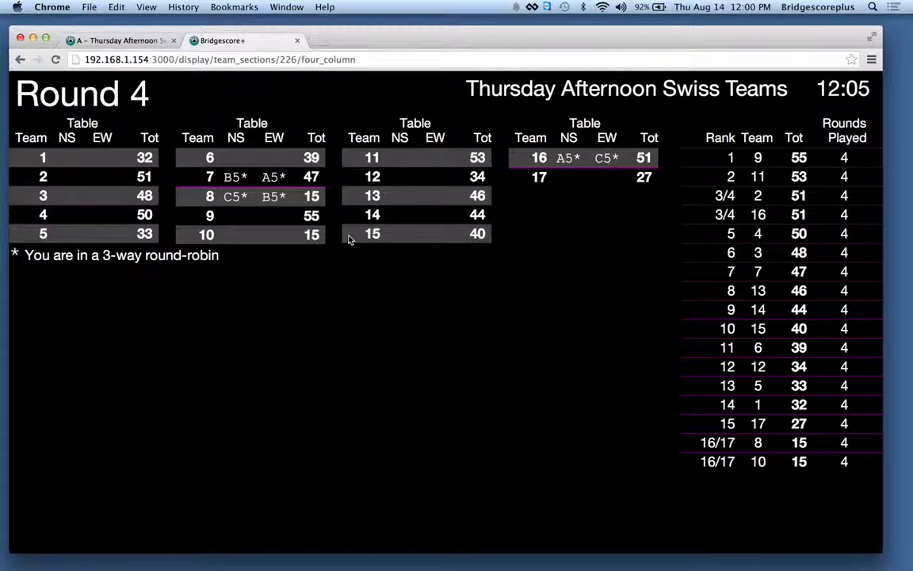
click(132, 42)
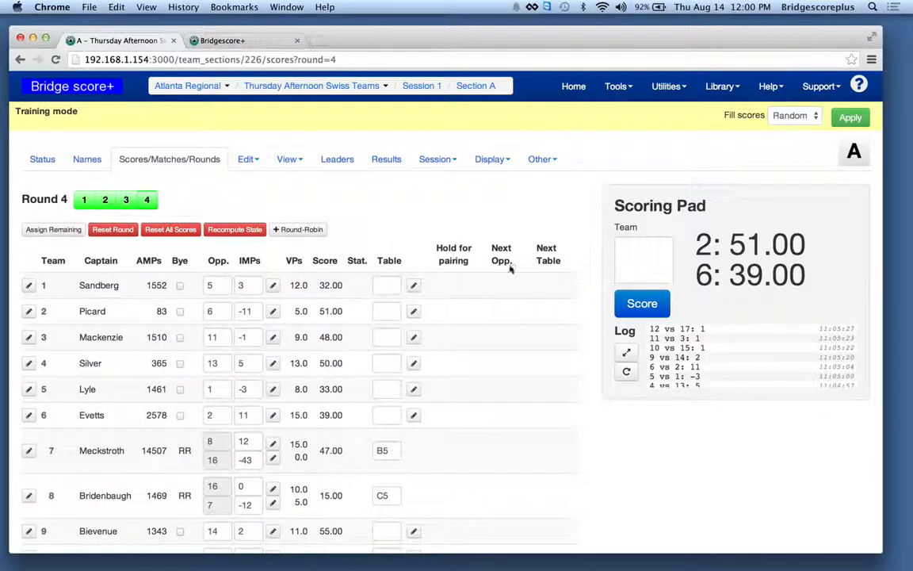